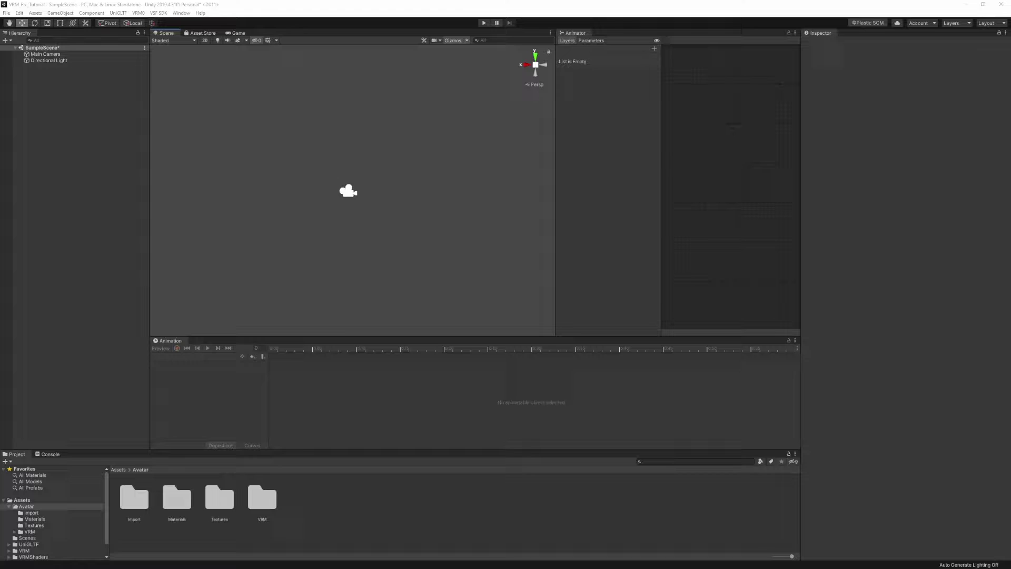
Open the VRM assets folder and place the tutorialFeline prefab into the SampleScene hierarchy.
double_click(268, 498)
drag(438, 501, 92, 234)
scroll(423, 242, up, 5)
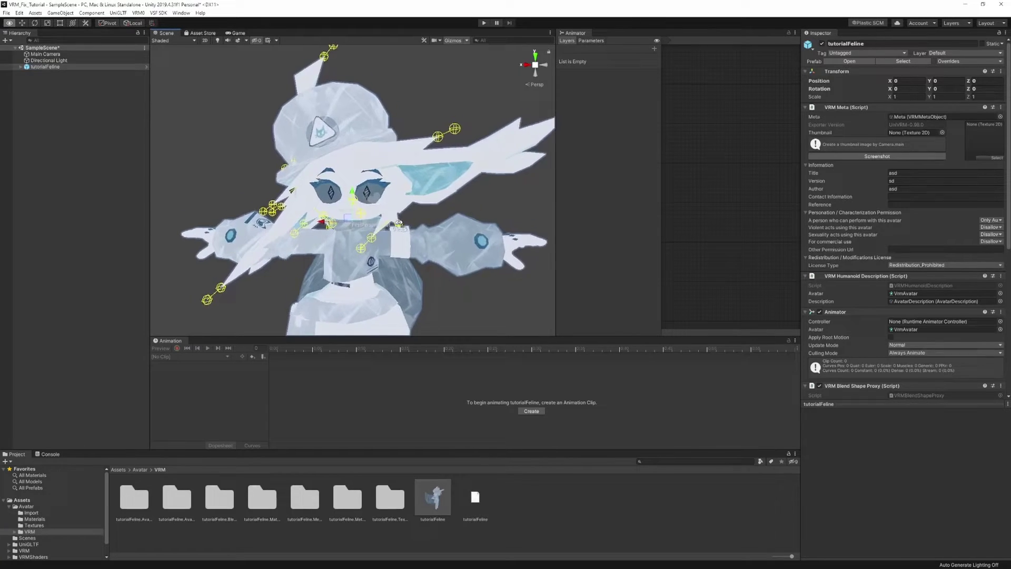
key(s)
right_drag(425, 224, 431, 227)
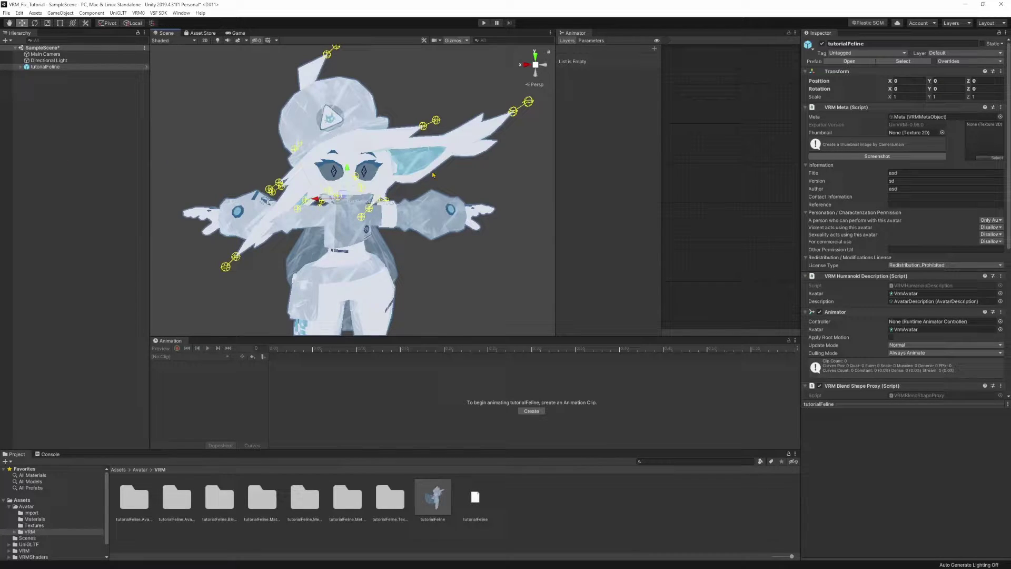
scroll(445, 124, up, 2)
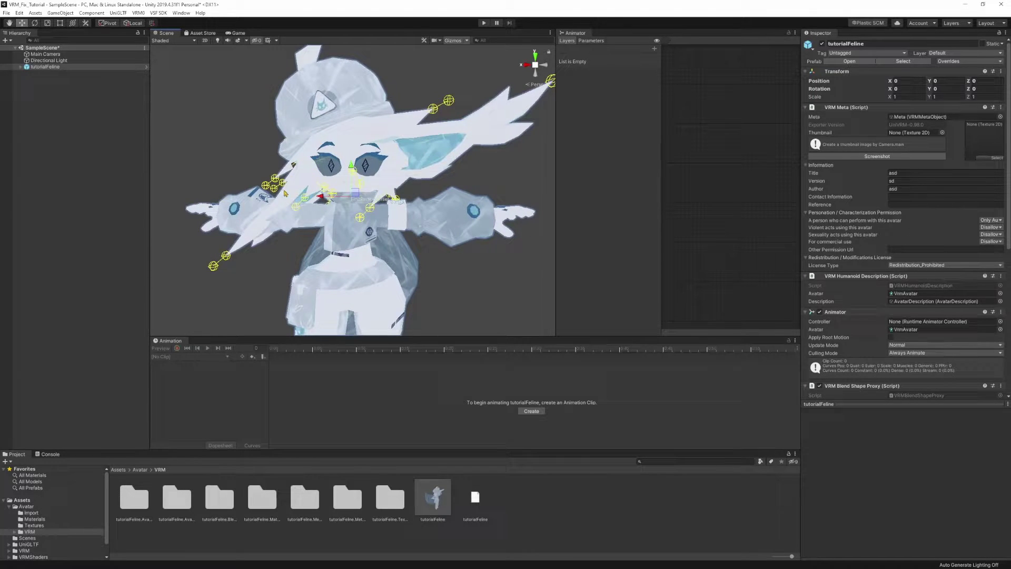
Expand tutorialFeline and view the Root Bones list in the secondary object's VRM Spring Bone component.
click(21, 67)
click(48, 92)
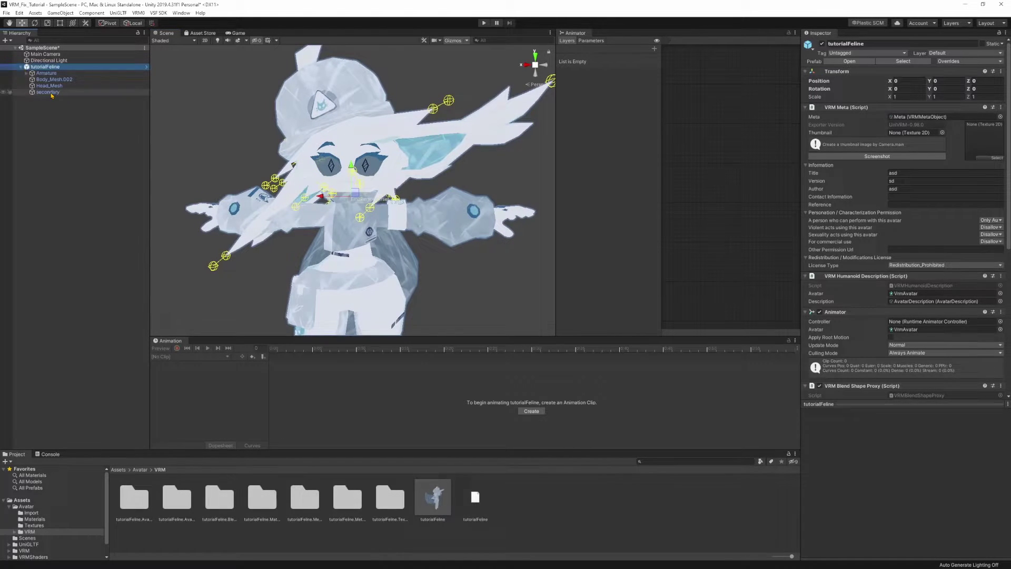
click(806, 184)
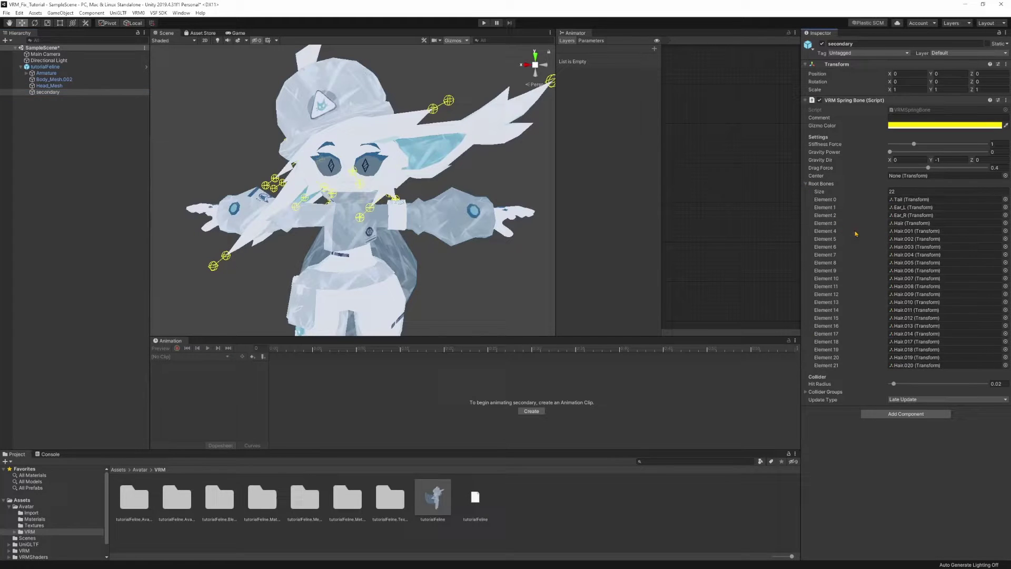
Examine the avatar's hair and face mesh from several angles for missing or see-through surfaces.
scroll(363, 224, down, 3)
middle_drag(383, 249, 377, 220)
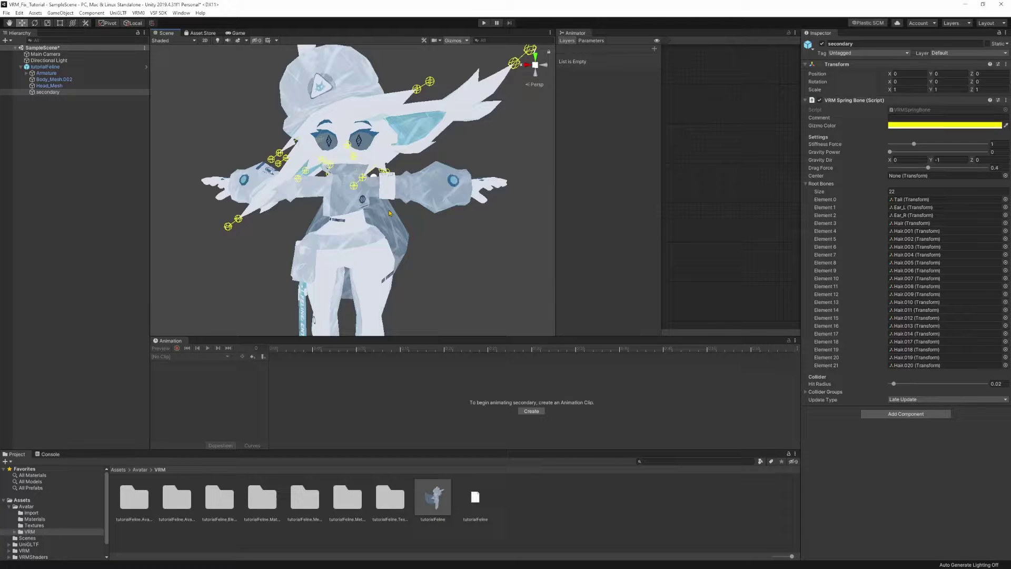
scroll(353, 180, up, 6)
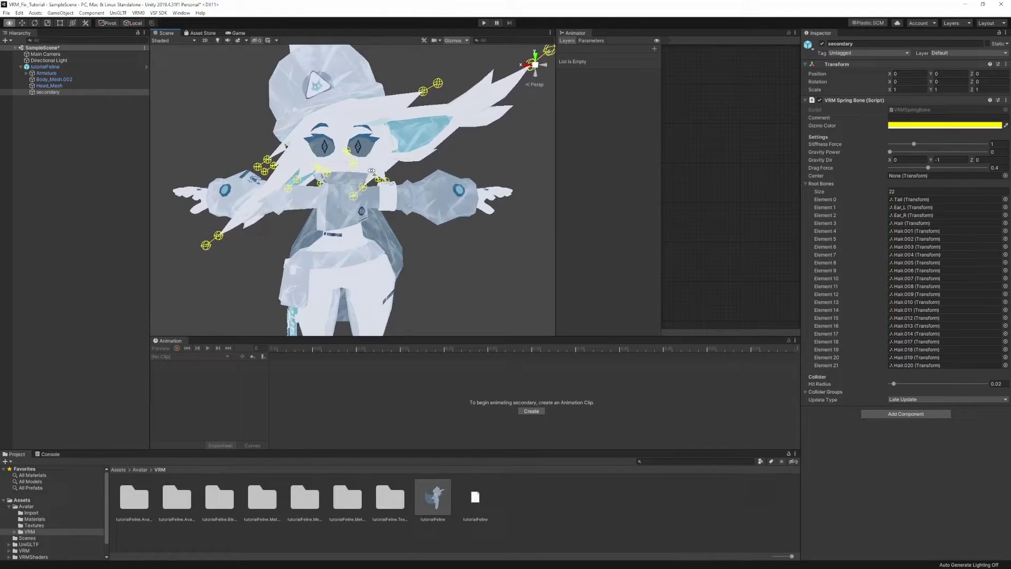
right_drag(355, 181, 305, 141)
key(w)
scroll(328, 98, down, 3)
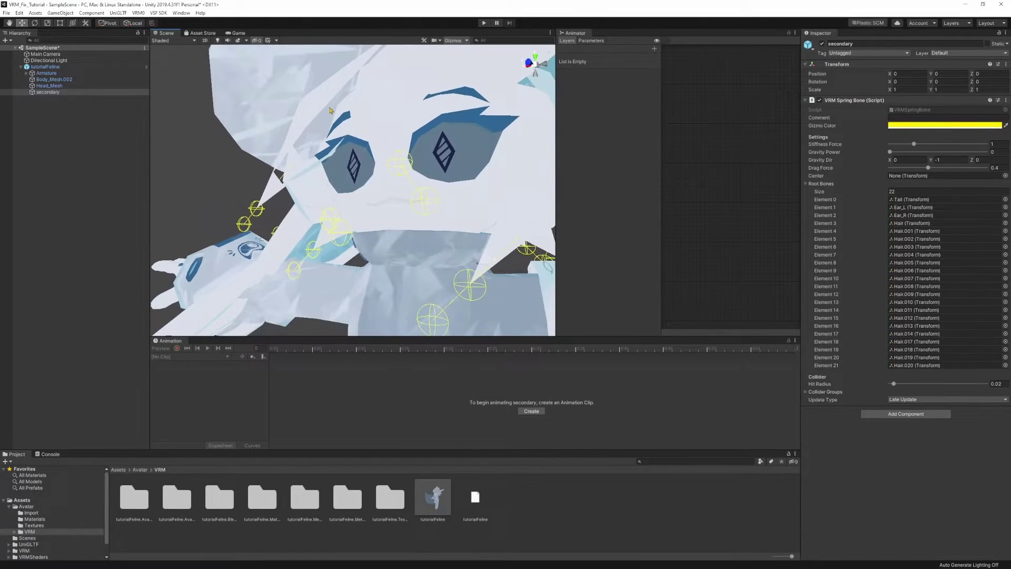
alt+drag(288, 165, 400, 182)
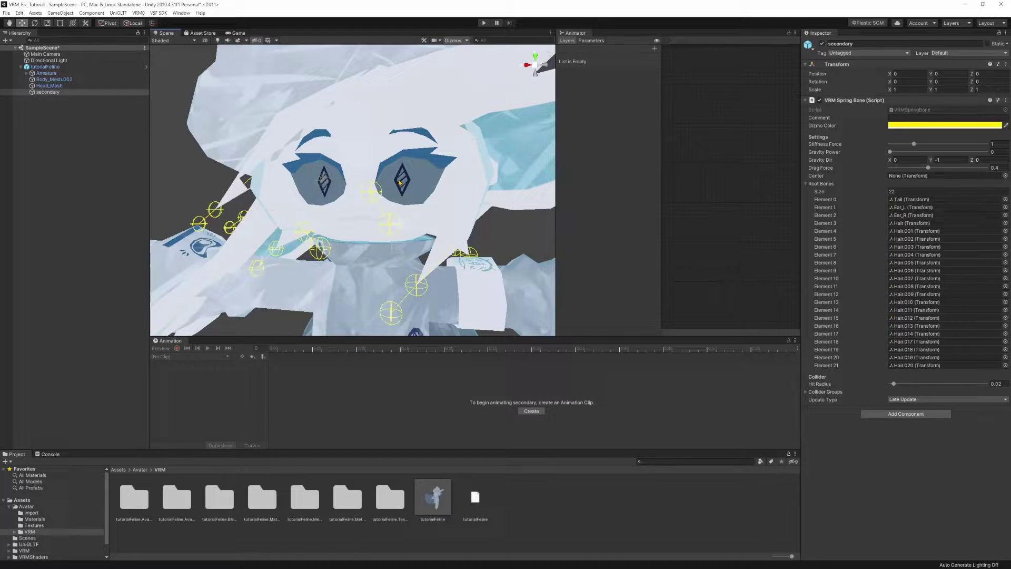
alt+drag(370, 173, 276, 150)
scroll(364, 173, up, 3)
scroll(276, 150, down, 1)
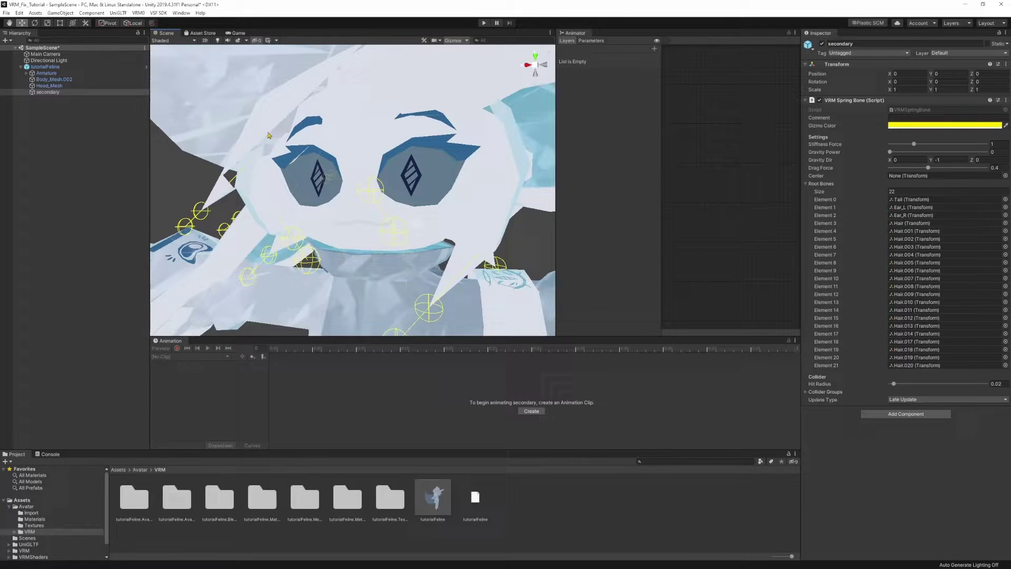
right_drag(311, 144, 350, 187)
scroll(348, 168, up, 6)
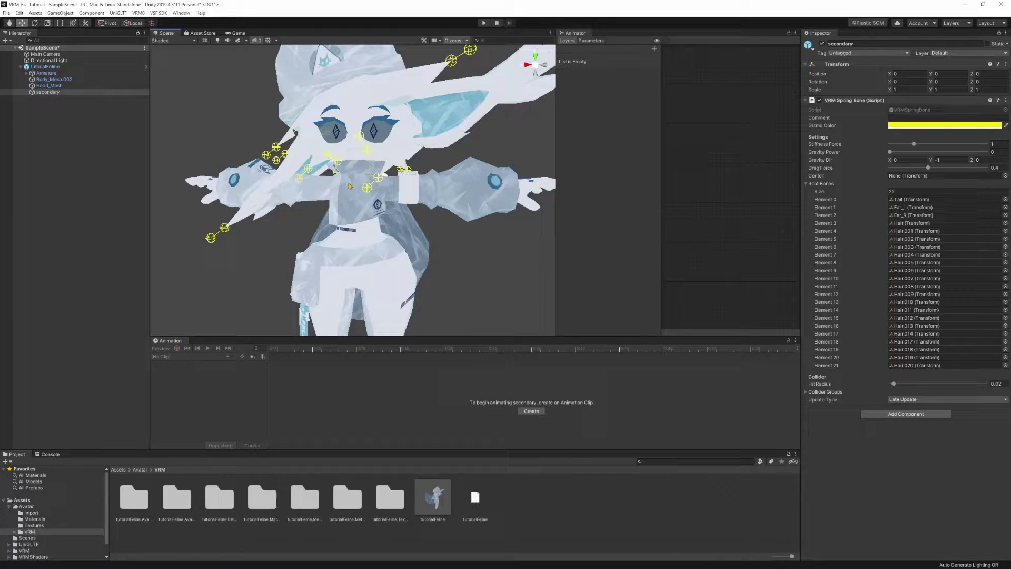
alt+drag(369, 184, 395, 179)
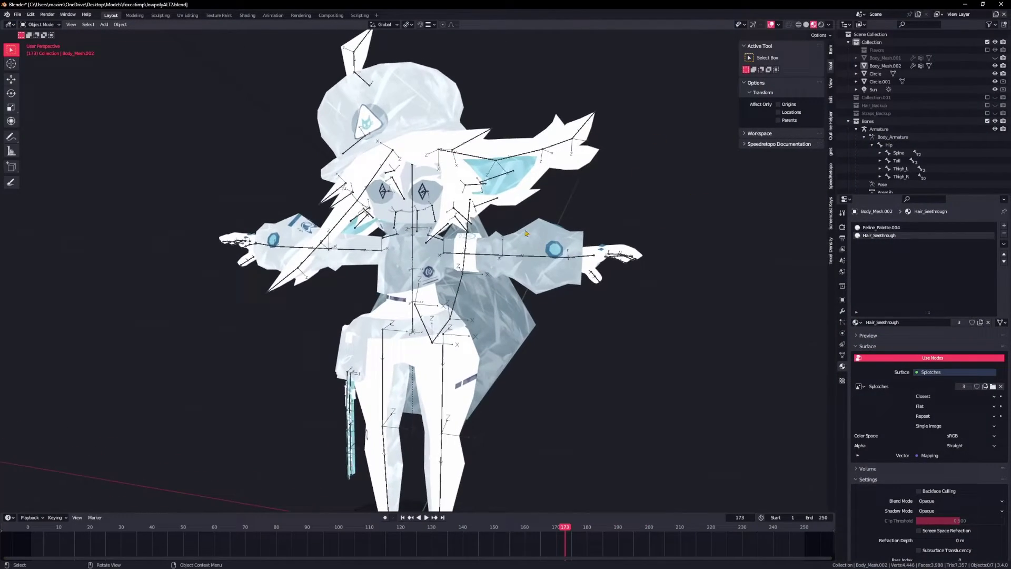
In Blender, recalculate the normals of the selected stripe faces on the leg of Body_Mesh.002 with the Inside option.
scroll(526, 233, up, 8)
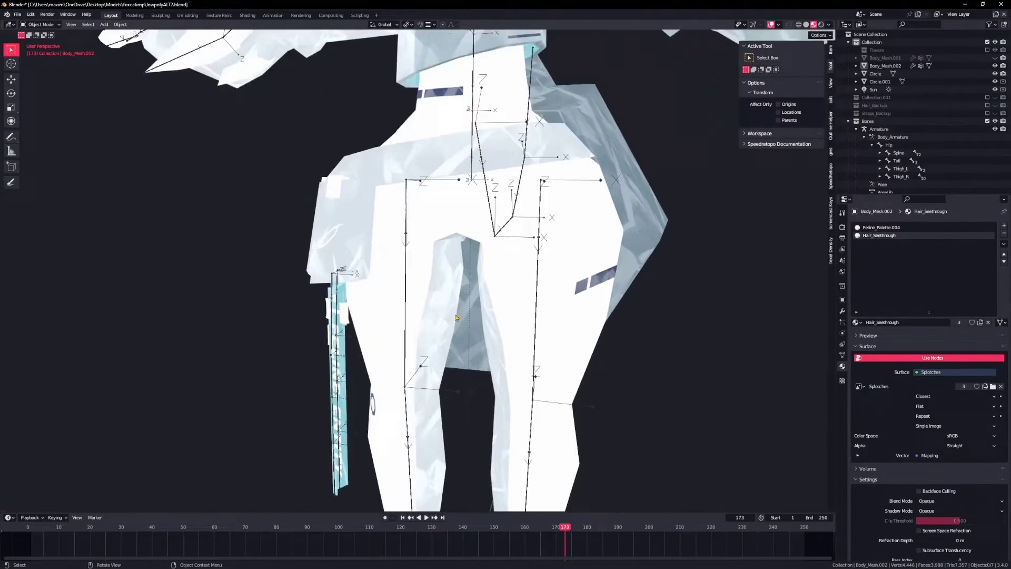
shift+middle_drag(457, 318, 512, 176)
scroll(474, 211, up, 3)
scroll(429, 199, up, 1)
shift+middle_drag(437, 238, 421, 198)
click(429, 197)
key(Tab)
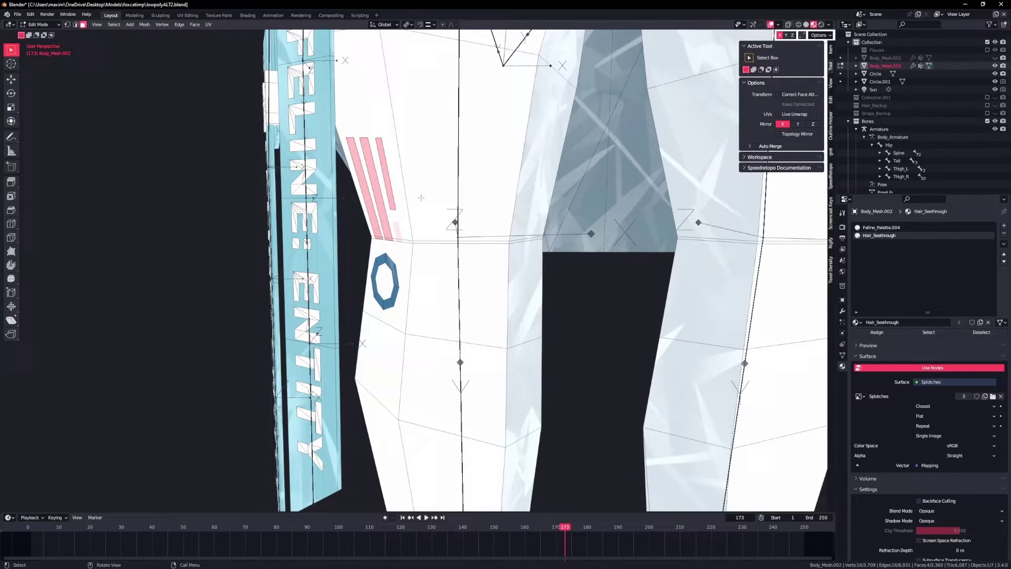
key(ctrl+shift+n)
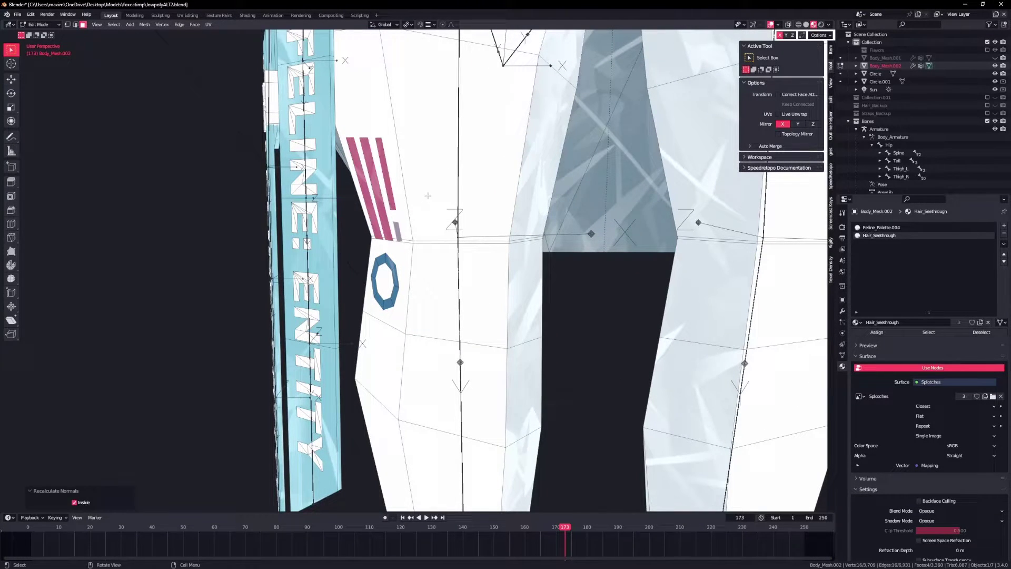
middle_drag(428, 195, 463, 187)
key(Tab)
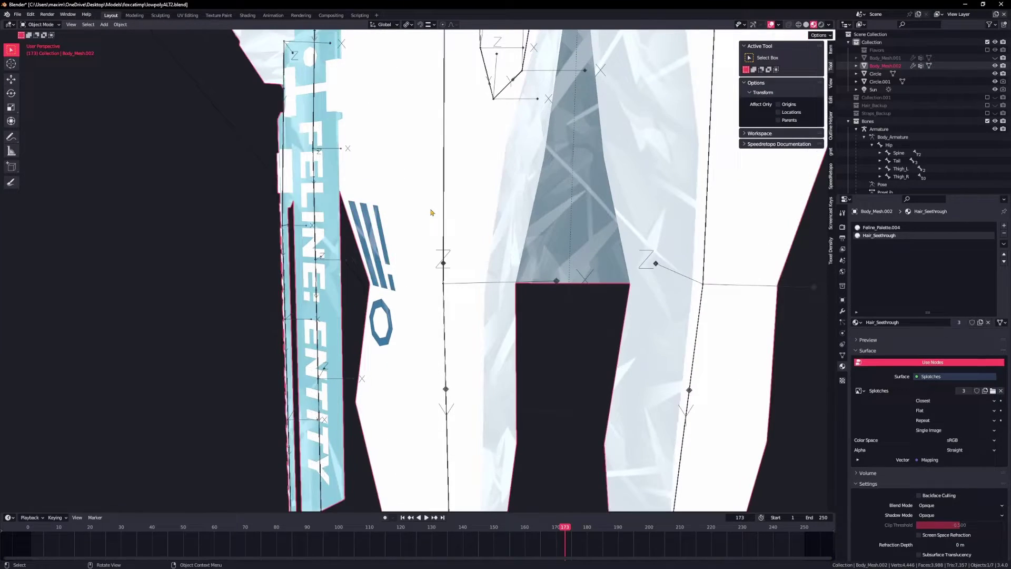
Try Backface Culling on the Hair_Seethrough material while checking the avatar's hair, and turn it off again.
scroll(442, 211, down, 6)
shift+middle_drag(466, 152, 394, 280)
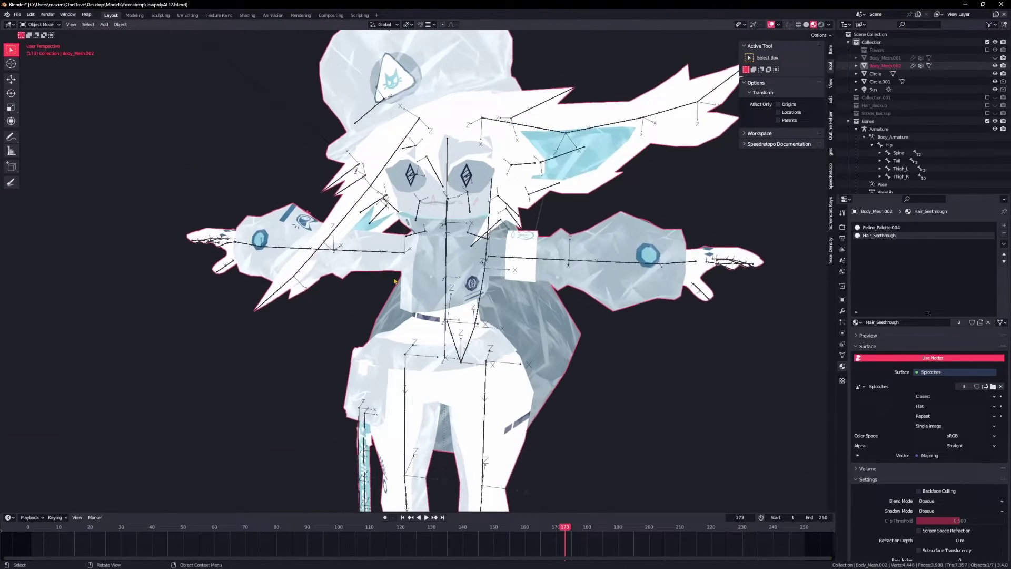
scroll(395, 280, up, 3)
key(Tab)
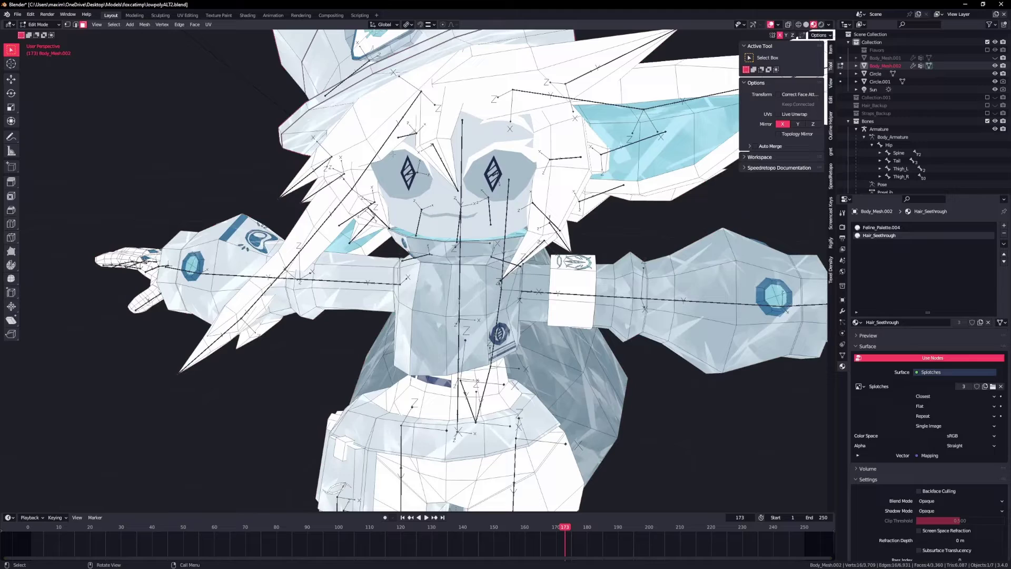
middle_drag(364, 151, 373, 147)
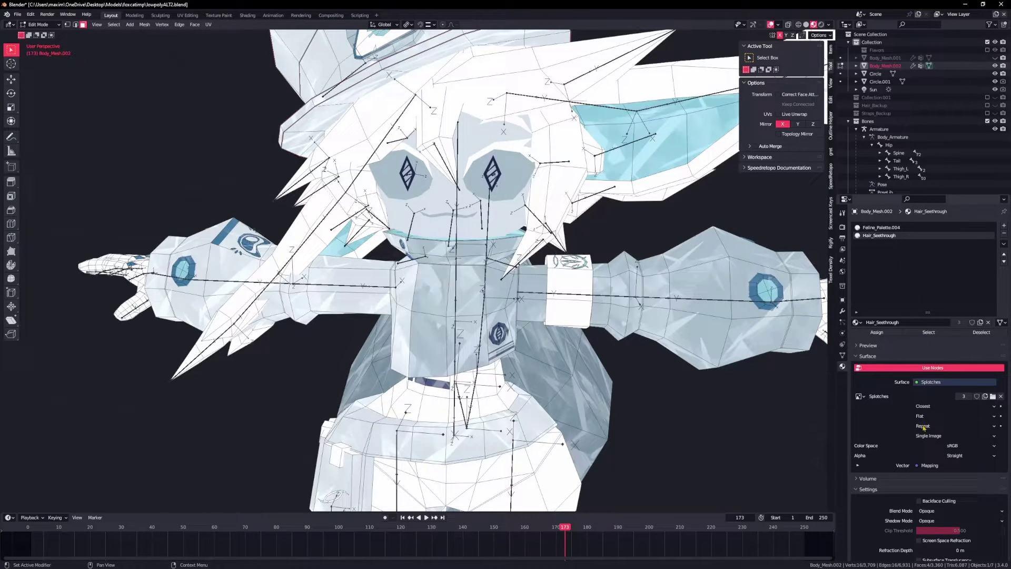
click(920, 501)
middle_drag(606, 316, 571, 324)
scroll(648, 290, up, 2)
middle_drag(358, 243, 401, 210)
scroll(400, 209, down, 3)
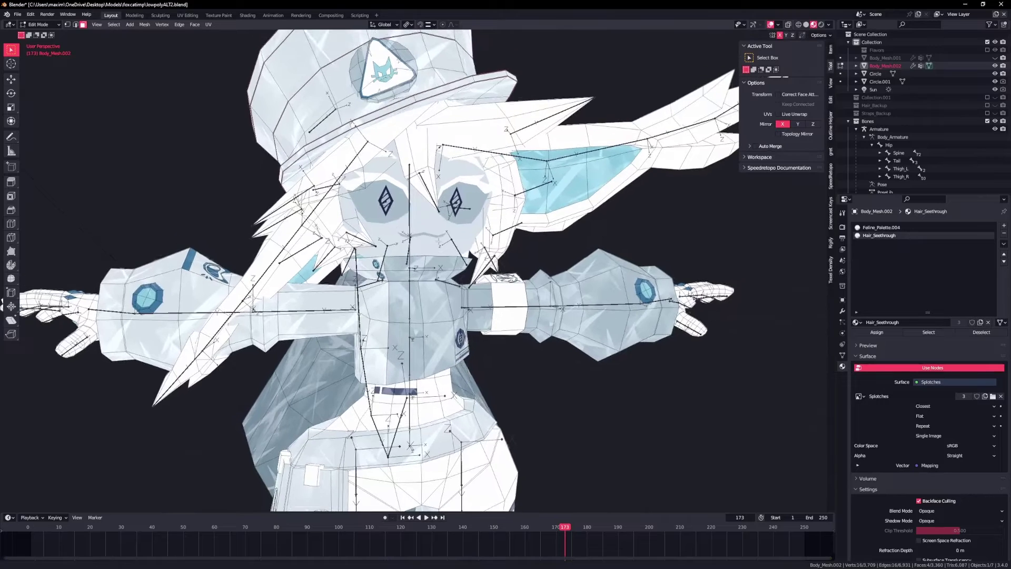
click(919, 501)
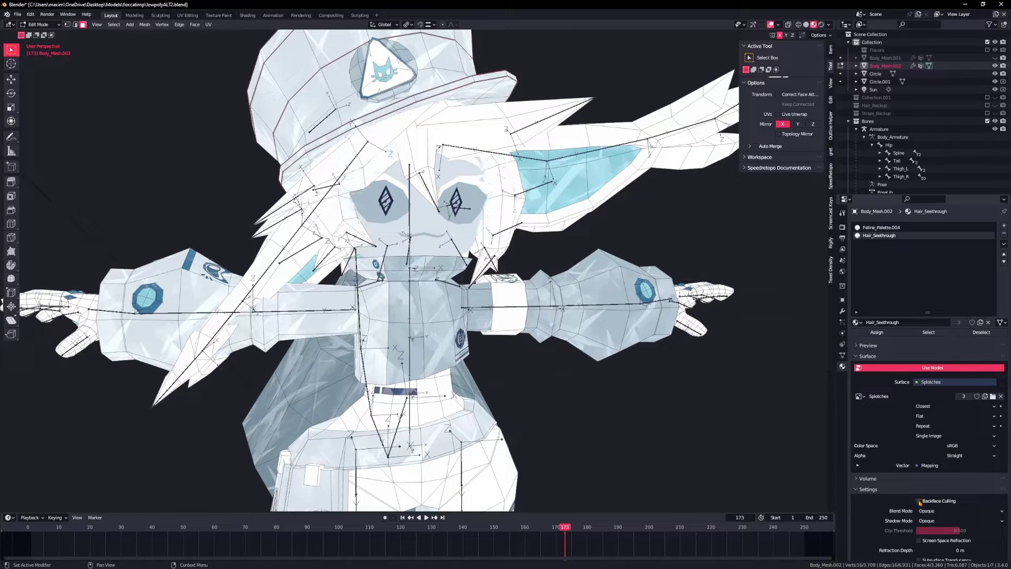
Enable the Face Orientation overlay and check the avatar's head and hair for reversed faces.
click(779, 25)
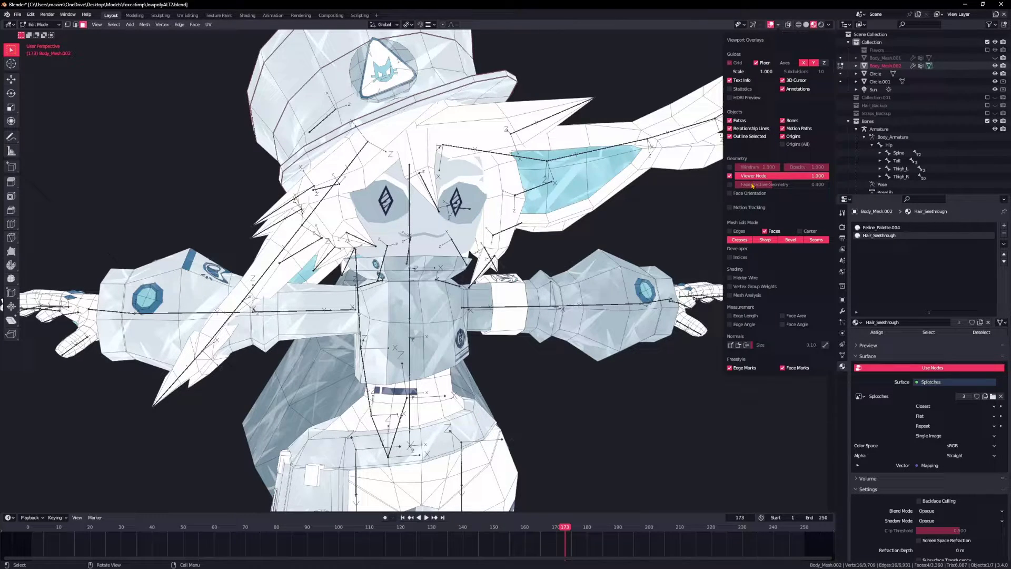
click(730, 193)
middle_drag(469, 195, 439, 186)
scroll(408, 195, down, 1)
middle_drag(438, 185, 463, 186)
scroll(325, 156, up, 1)
key(Tab)
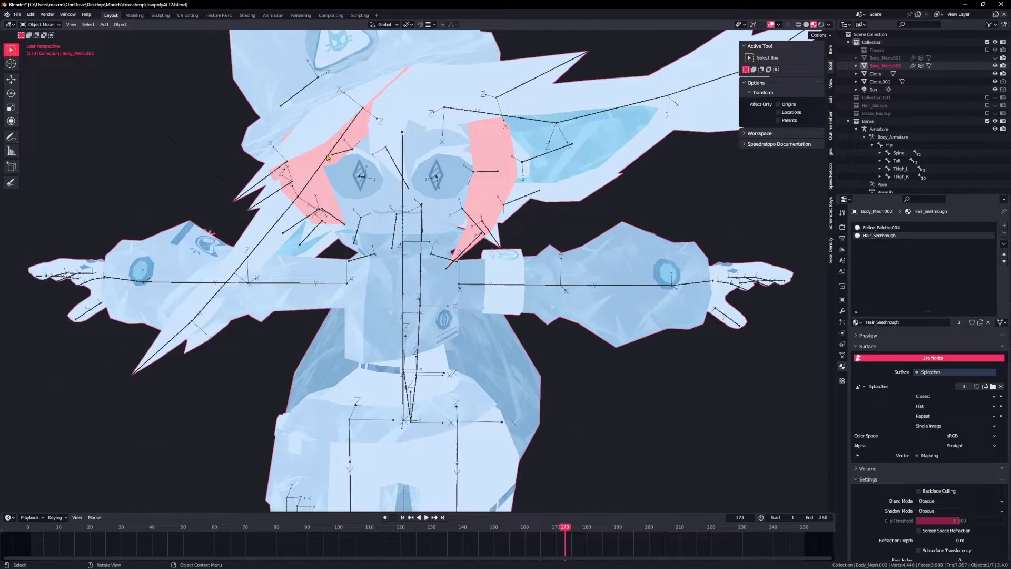
Select the linked hair pieces with reversed faces on both sides of the face and flip their normals outward.
click(322, 164)
key(Tab)
key(alt+q)
key(l)
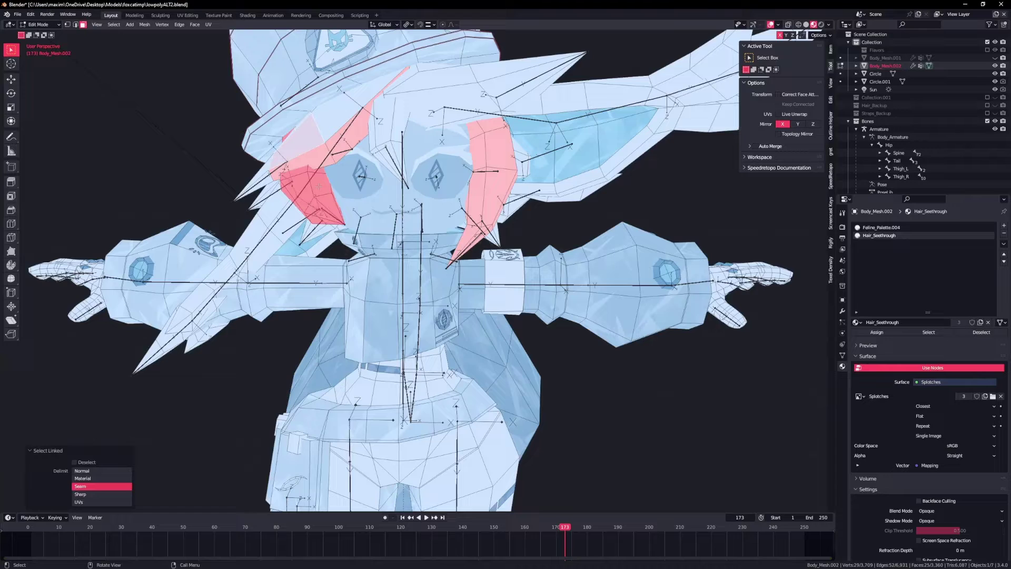
key(l)
key(l)
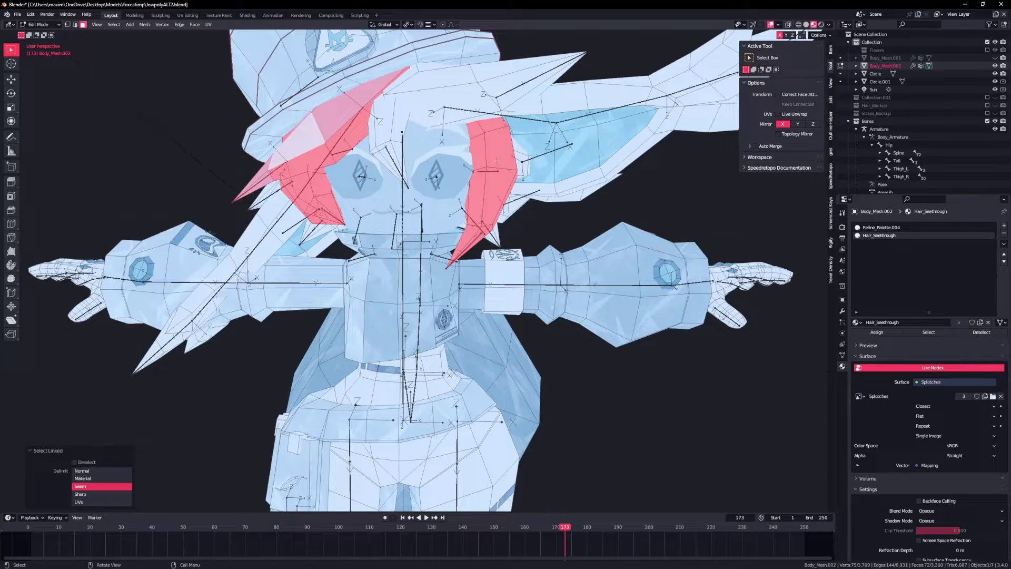
key(Tab)
Save the current blend file.
scroll(413, 179, down, 3)
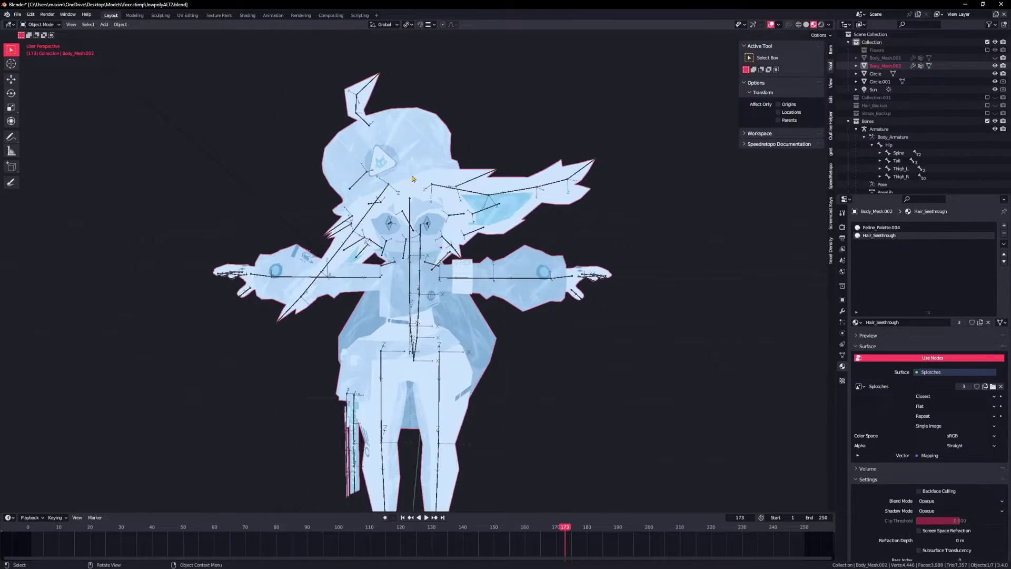
middle_drag(413, 179, 384, 267)
key(ctrl+s)
scroll(476, 232, down, 3)
scroll(385, 264, up, 3)
Select the avatar's meshes together with the armature, keeping them at their original position.
drag(278, 215, 512, 406)
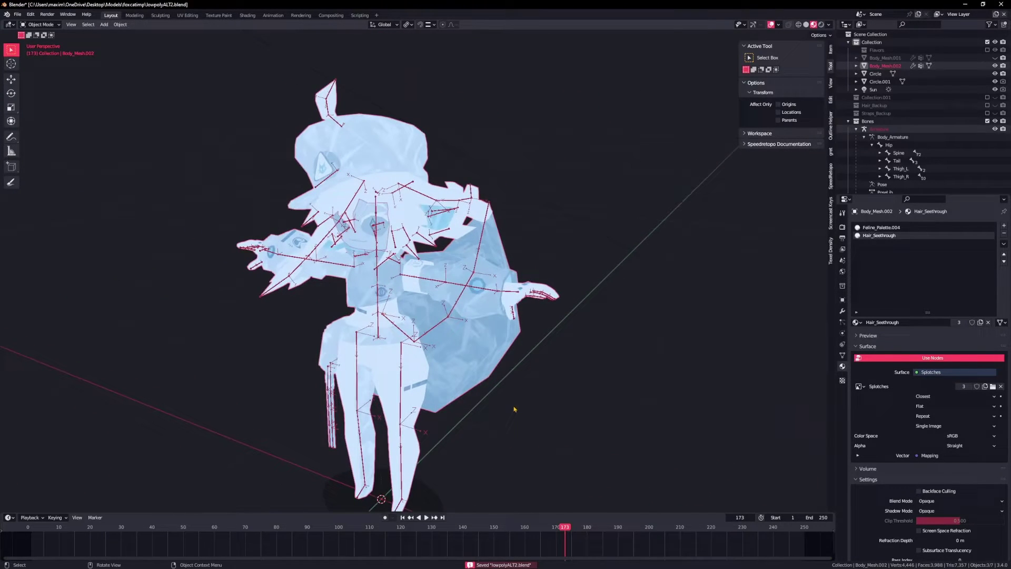
scroll(463, 341, down, 2)
key(g)
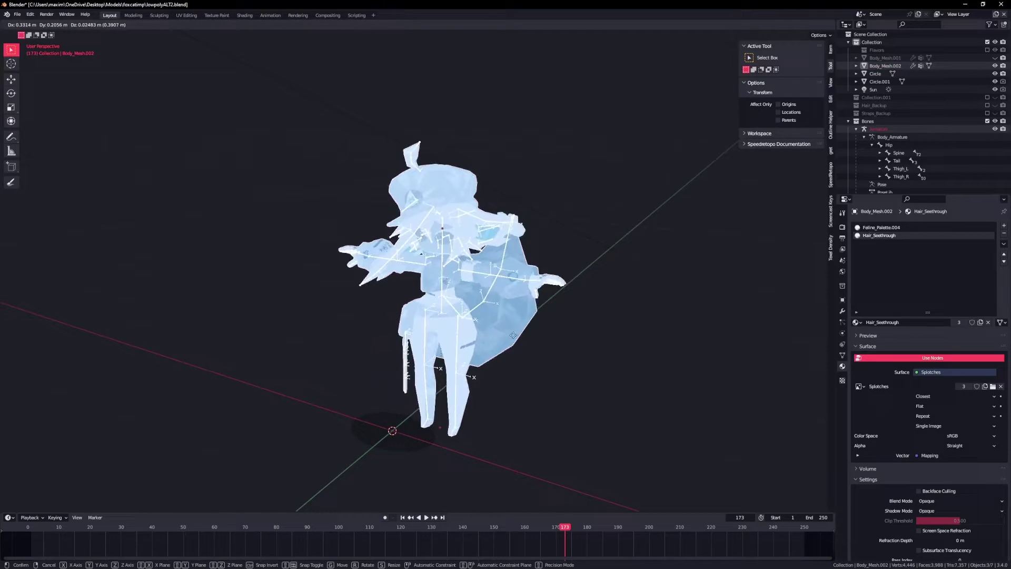
right_click(473, 350)
scroll(477, 343, up, 2)
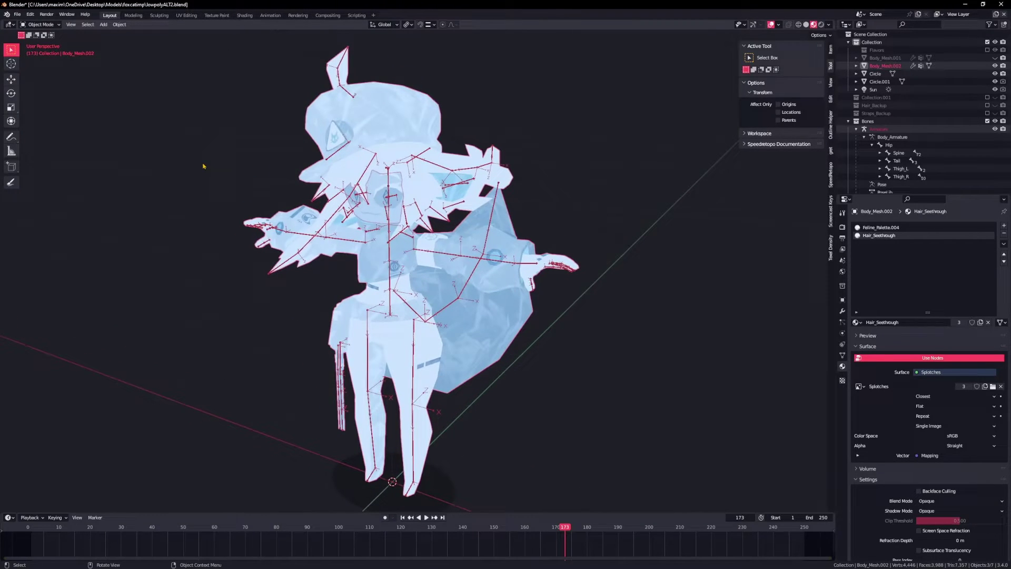
Start an FBX export and target the existing lowpolyALT3.fbx in the VRM_Fix_Tutorial project's Assets/Avatar/Import folder.
click(18, 13)
mouse_move(46, 133)
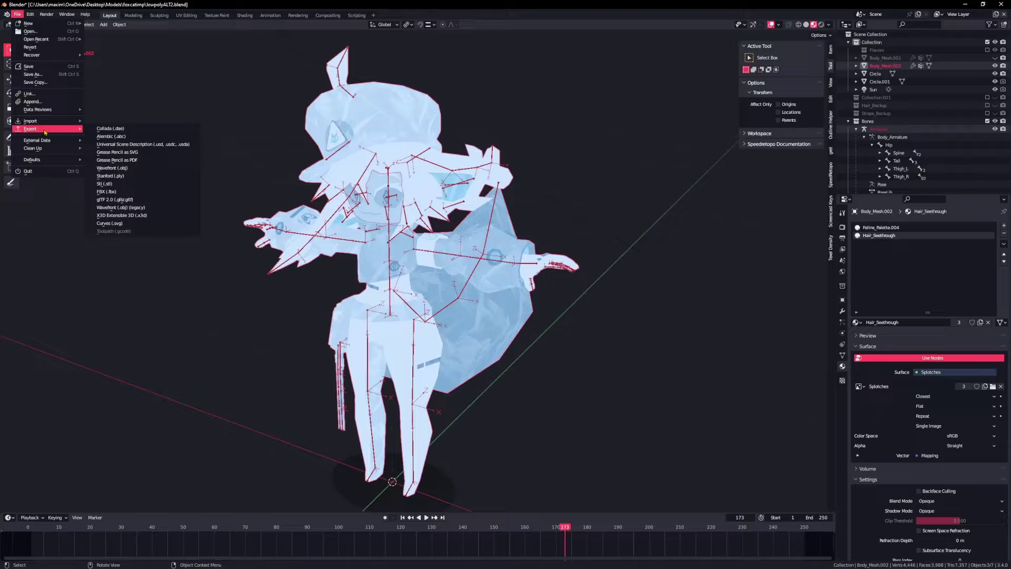
click(106, 192)
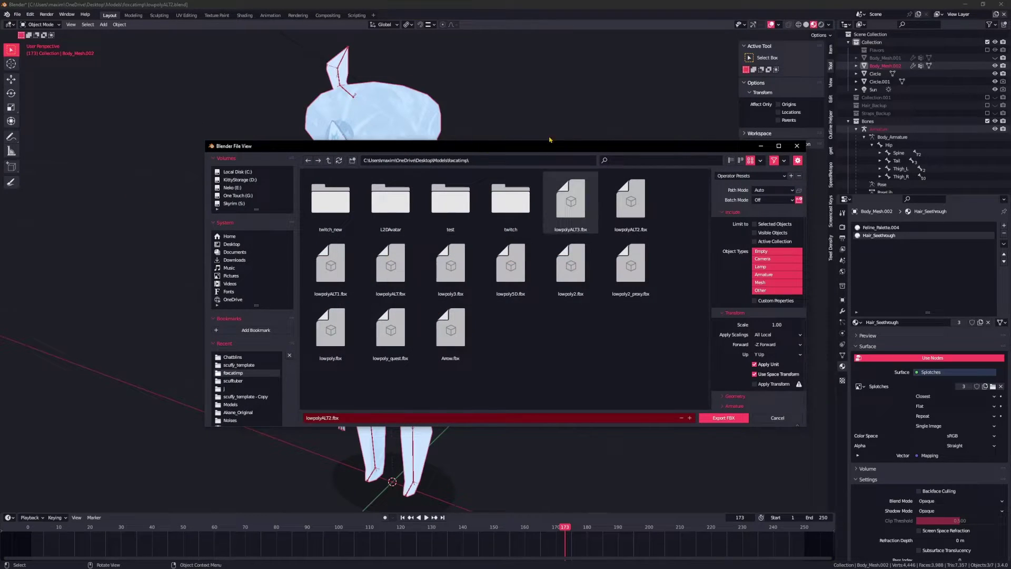
click(234, 252)
double_click(332, 211)
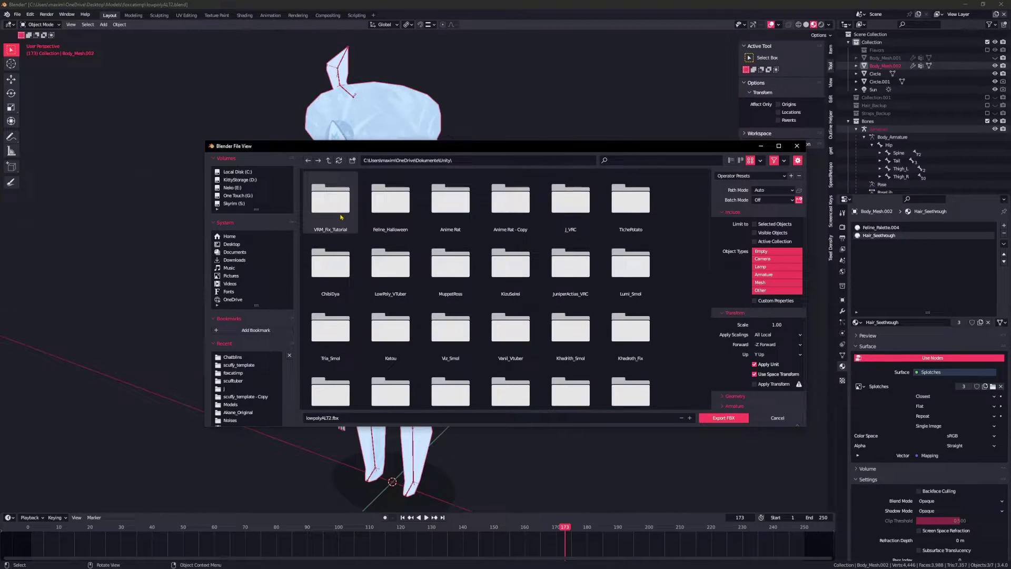
double_click(341, 217)
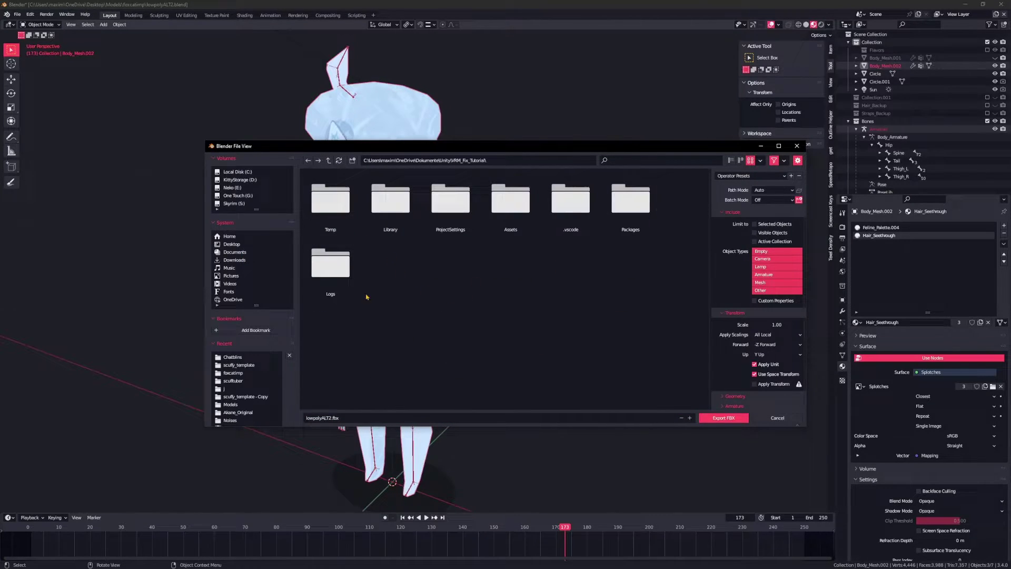
double_click(510, 203)
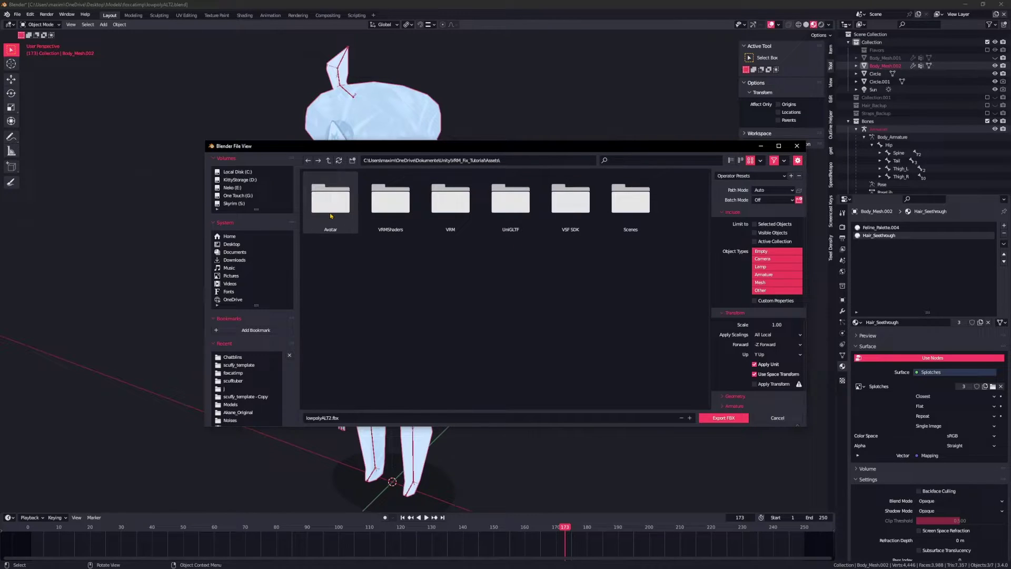
double_click(331, 214)
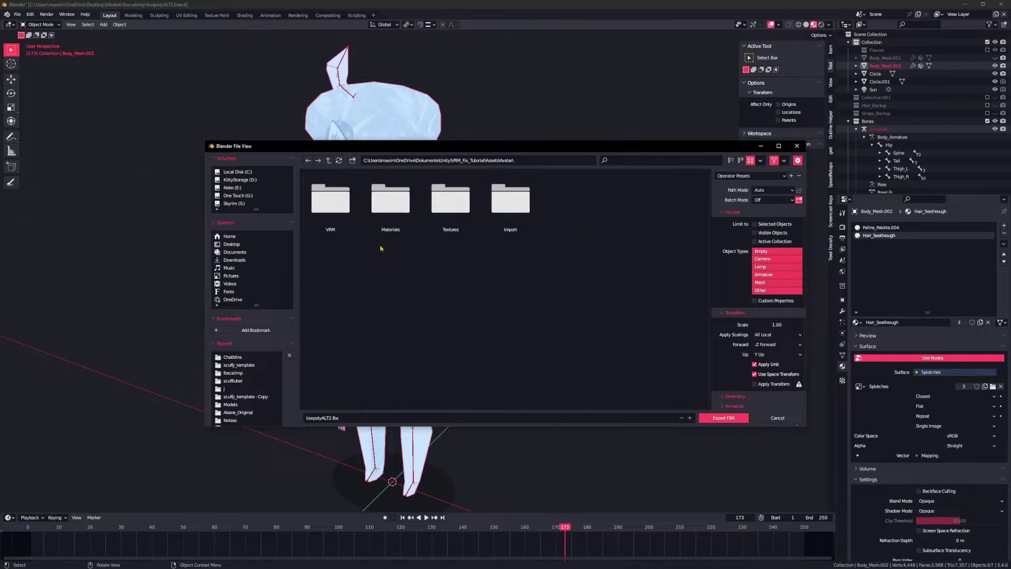
double_click(505, 215)
click(340, 213)
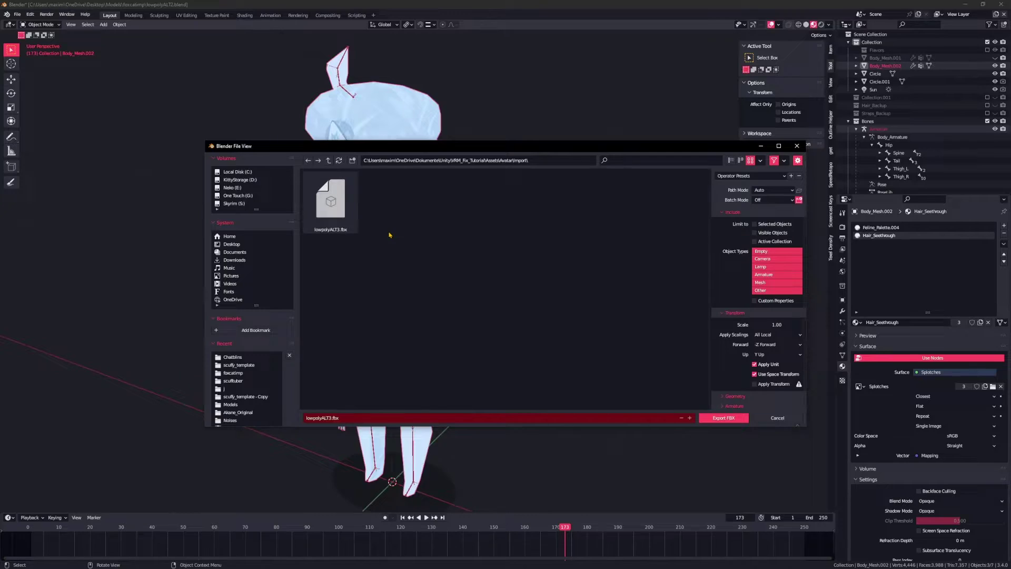
Limit the FBX export to selected objects, disable Apply Modifiers, and export the file.
click(754, 224)
scroll(745, 327, down, 1)
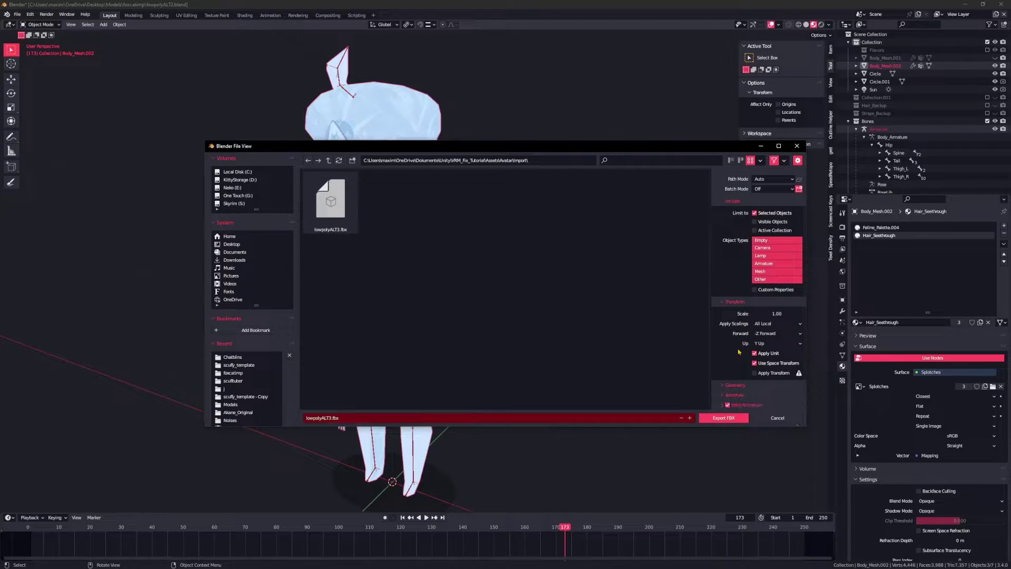
click(734, 395)
scroll(729, 368, down, 4)
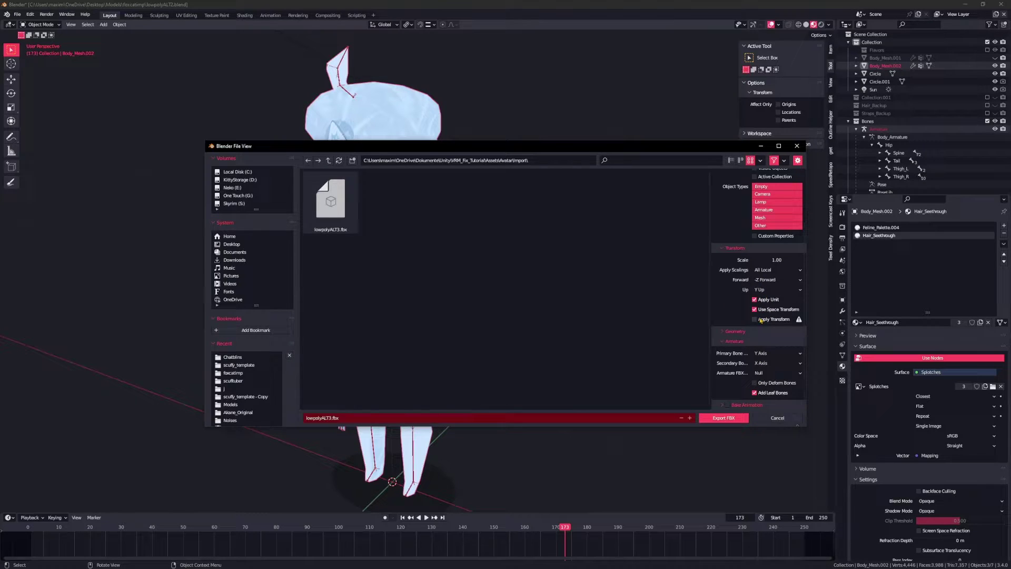
click(730, 332)
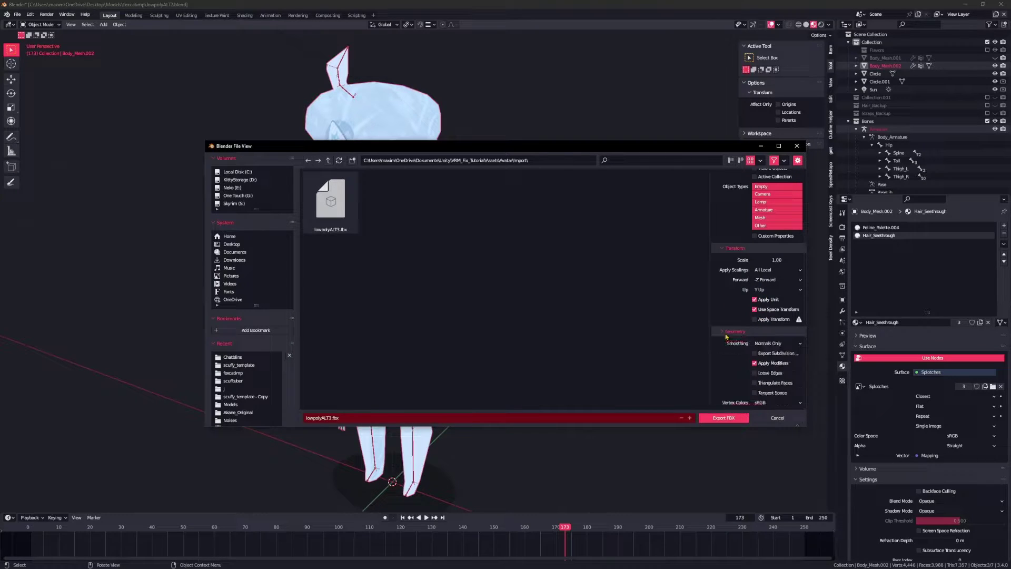
click(756, 363)
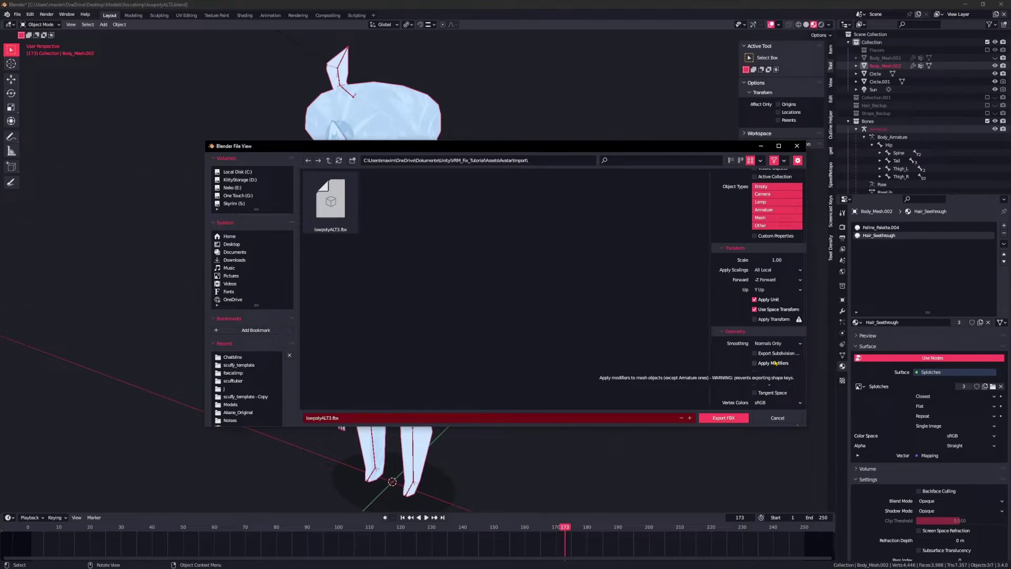
click(723, 419)
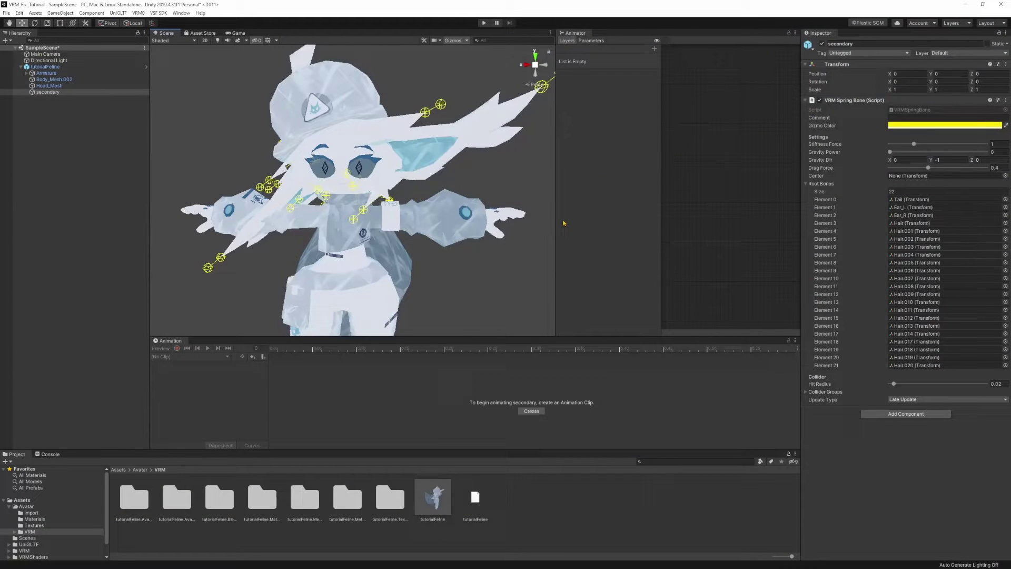
In Unity, add the lowpolyALT3 model from the Avatar/Import folder to the scene hierarchy.
click(519, 494)
click(139, 470)
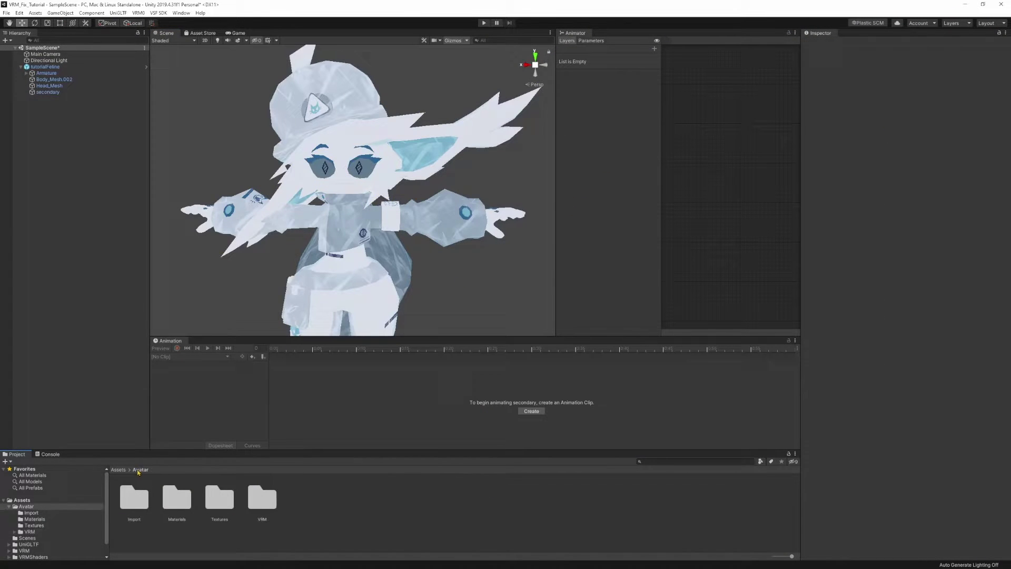
double_click(135, 499)
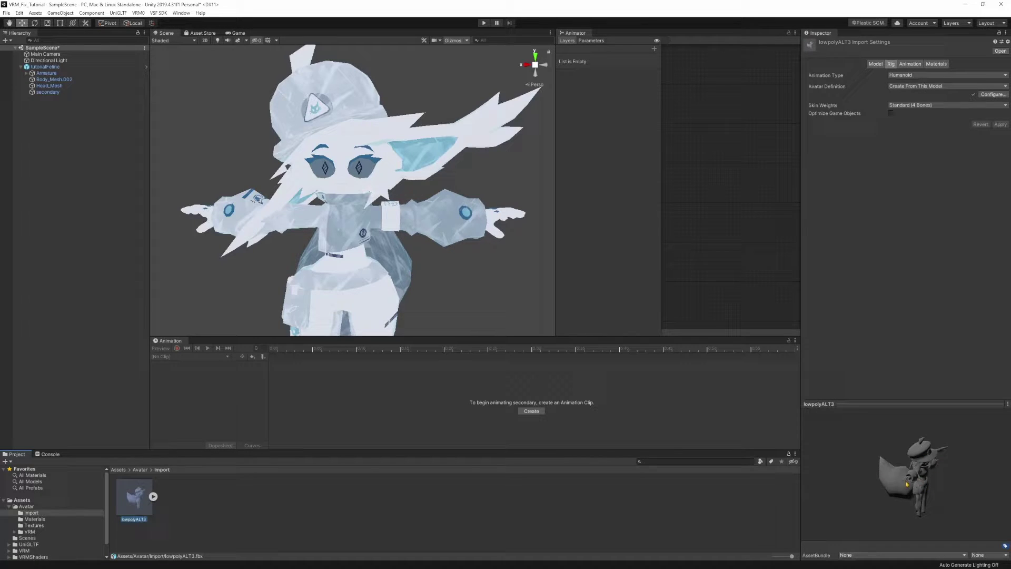
scroll(453, 253, down, 5)
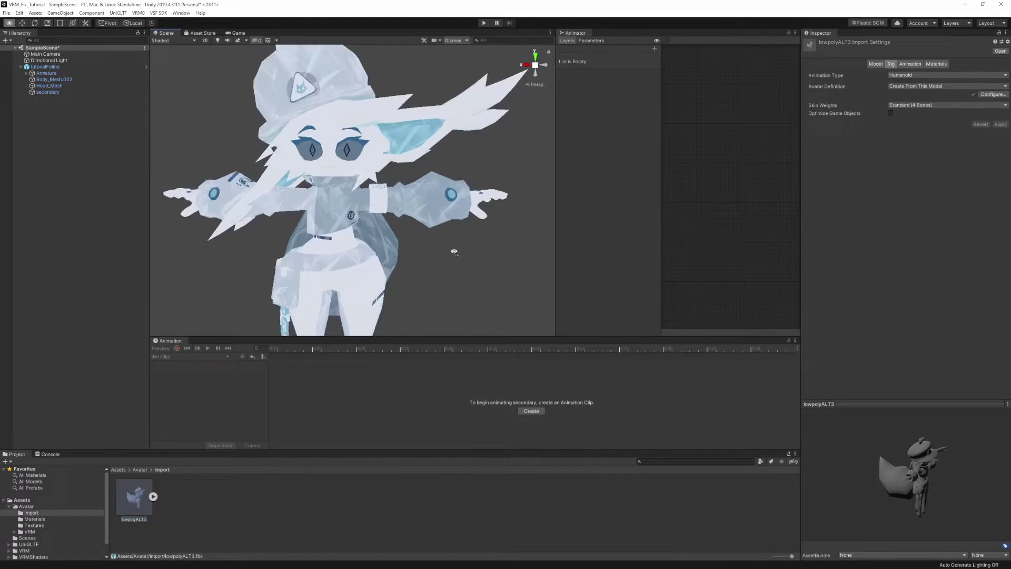
drag(134, 497, 147, 267)
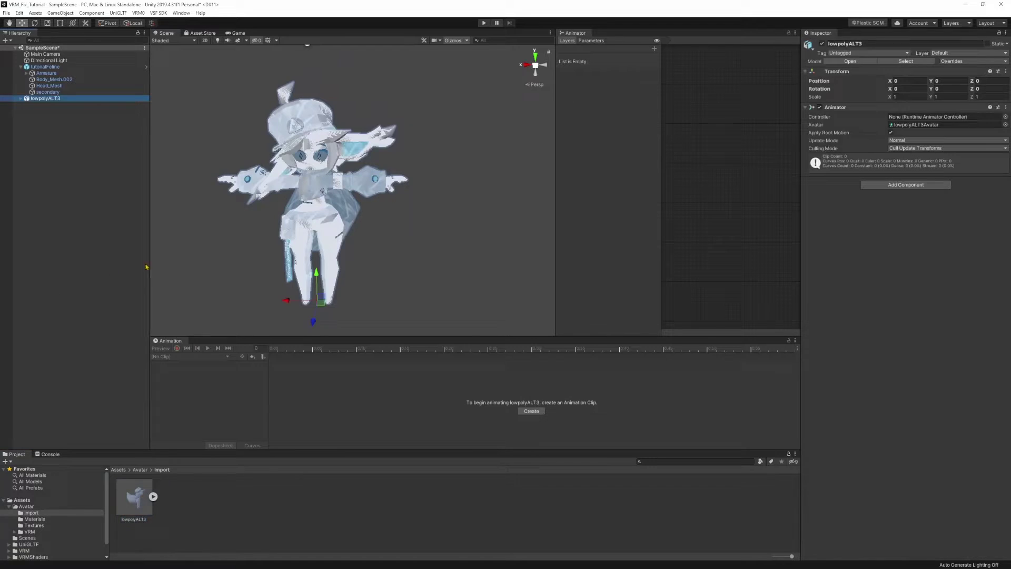
Move the lowpolyALT3 model along the X axis to about -1.683, beside the original avatar.
drag(287, 301, 434, 317)
key(d)
key(w)
right_drag(474, 226, 351, 100)
key(w)
key(q)
key(s)
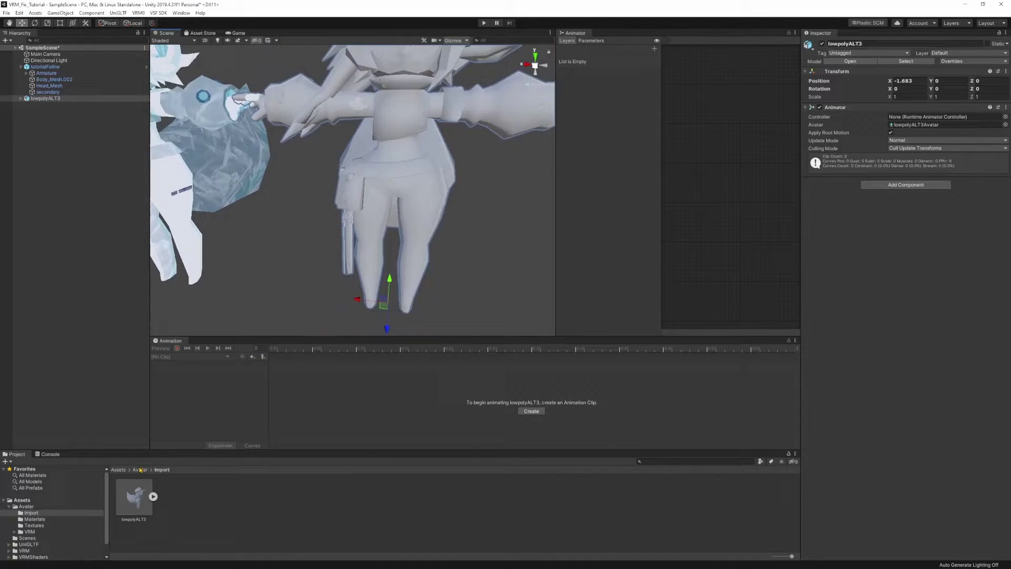
Apply the Palette material from Avatar/Materials to the lowpolyALT3 model's body and hair.
click(141, 469)
double_click(179, 500)
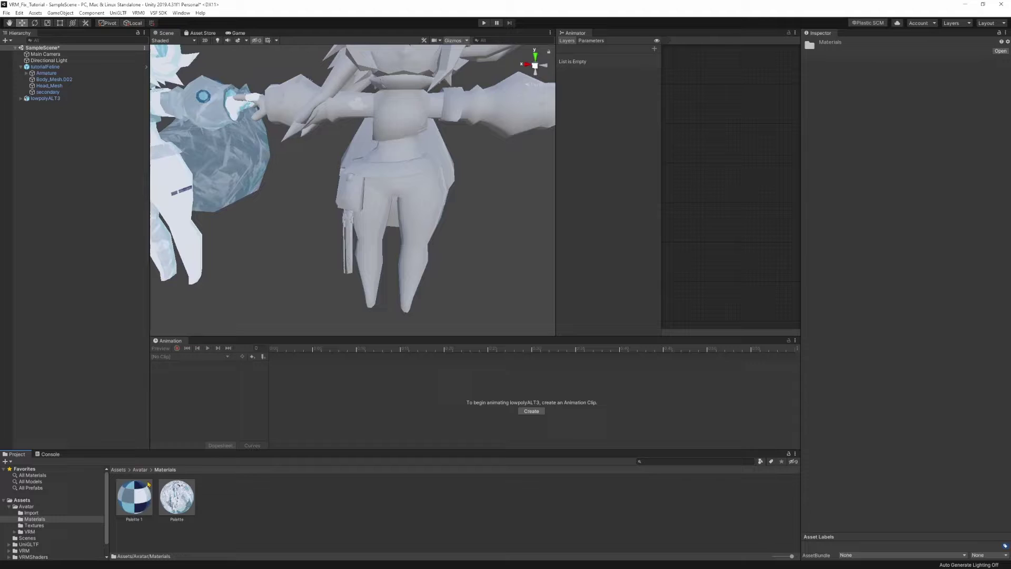
drag(179, 497, 429, 211)
right_drag(412, 203, 396, 143)
key(w)
key(s)
key(w)
drag(189, 493, 378, 164)
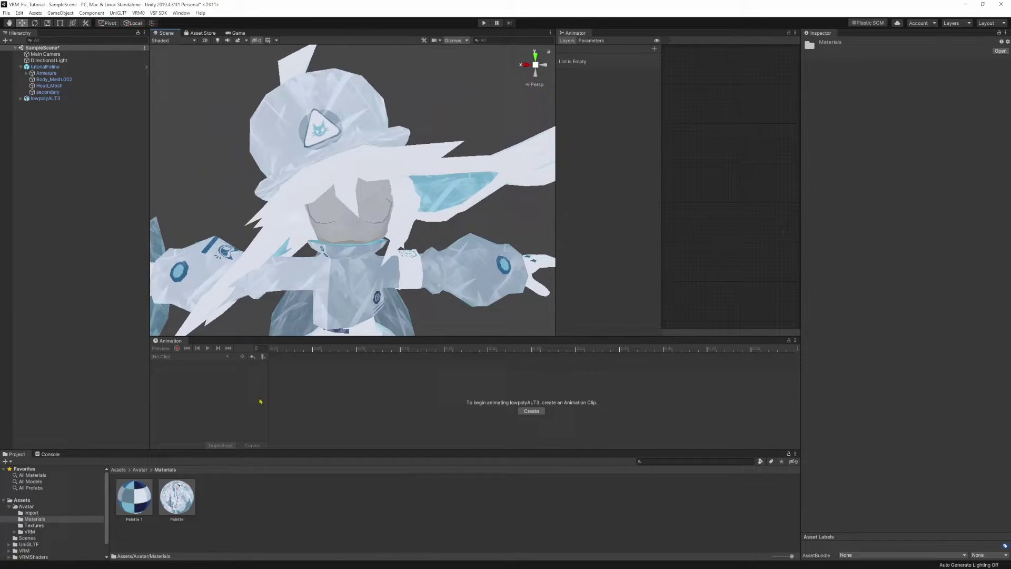
Apply the Palette material to the model's face and Palette 1 to its eyes, and compare both avatars.
drag(167, 503, 357, 231)
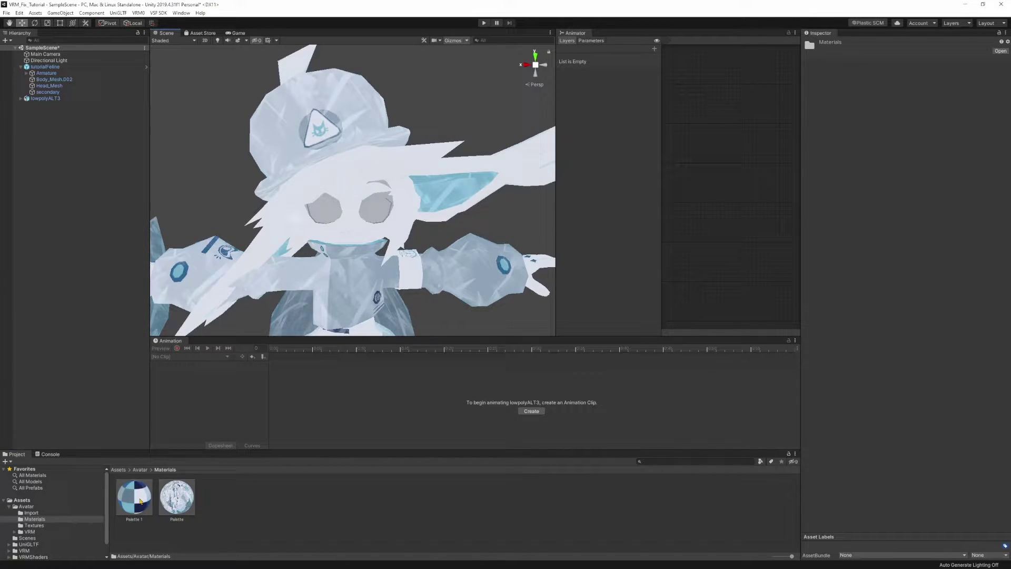
drag(140, 501, 333, 211)
right_drag(337, 209, 411, 217)
key(w)
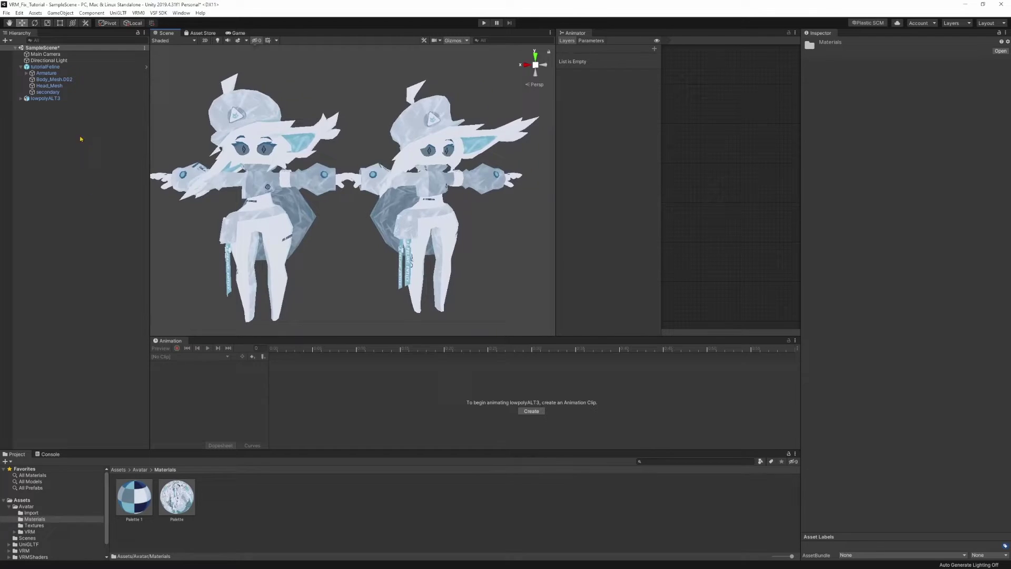
Delete the lowpolyALT3 model from the scene.
click(63, 97)
key(Delete)
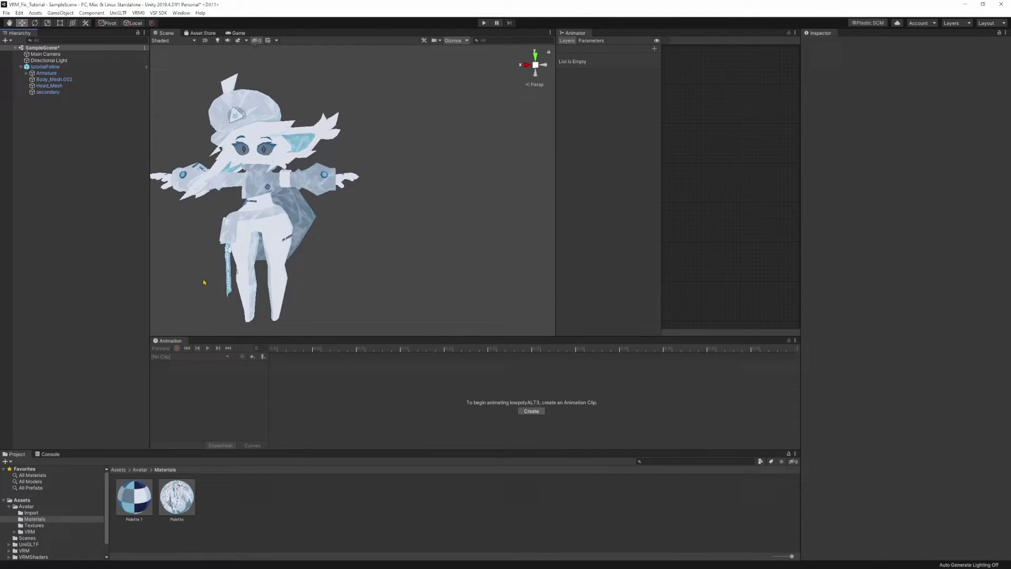
Select the lowpolyALT3 asset in the Avatar/Import folder and open the VRM 0 exporter for it.
click(140, 469)
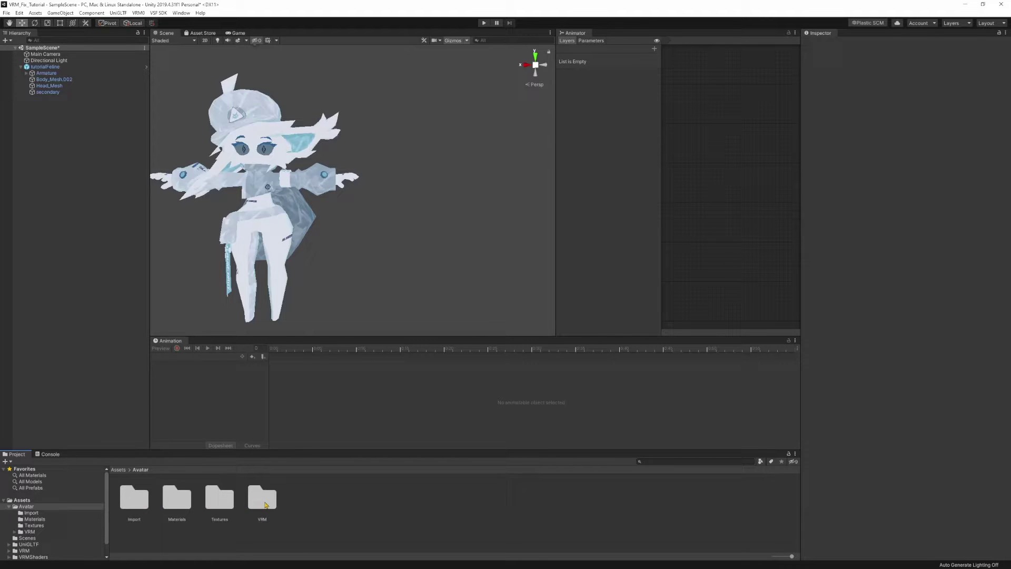
double_click(143, 509)
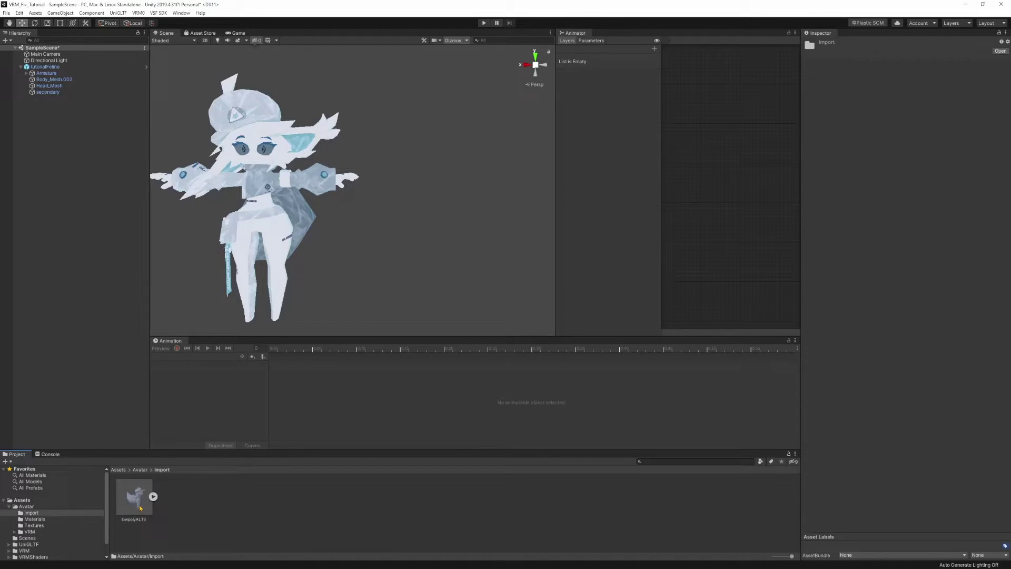
click(136, 500)
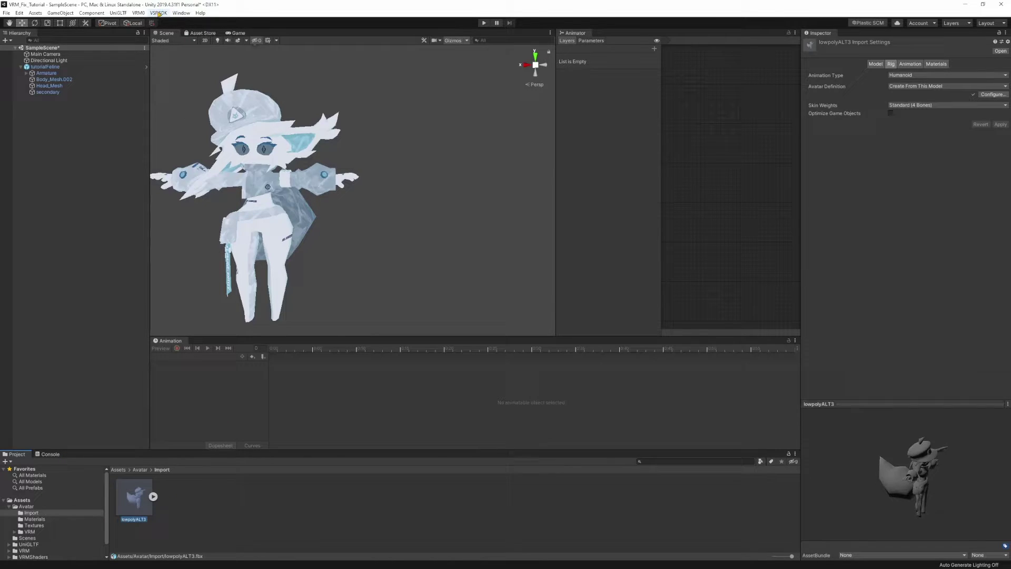
click(138, 13)
click(144, 30)
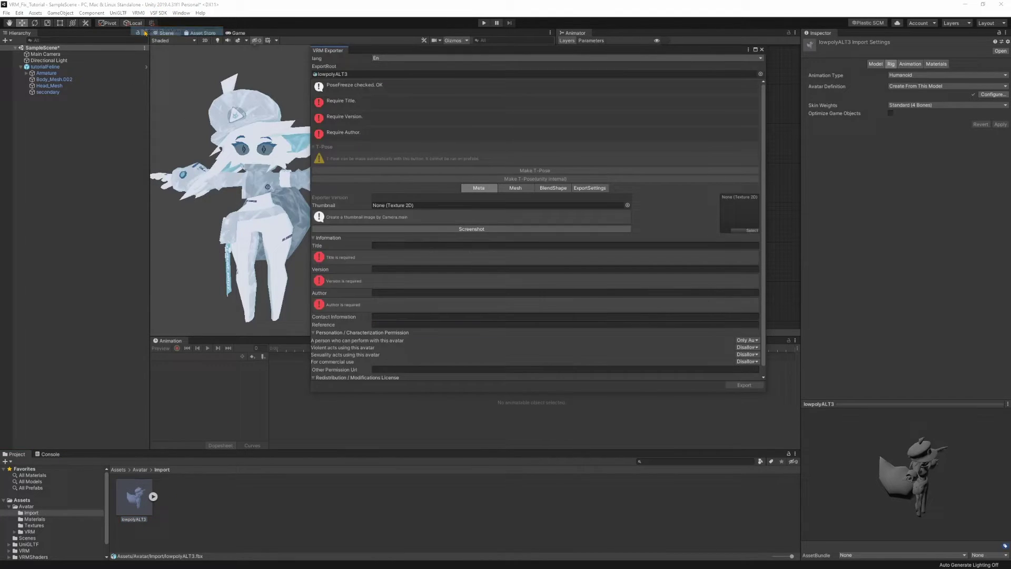
Fill in the VRM meta information with title "asda", version "sd" and author "asd".
click(399, 243)
text(asda)
click(404, 238)
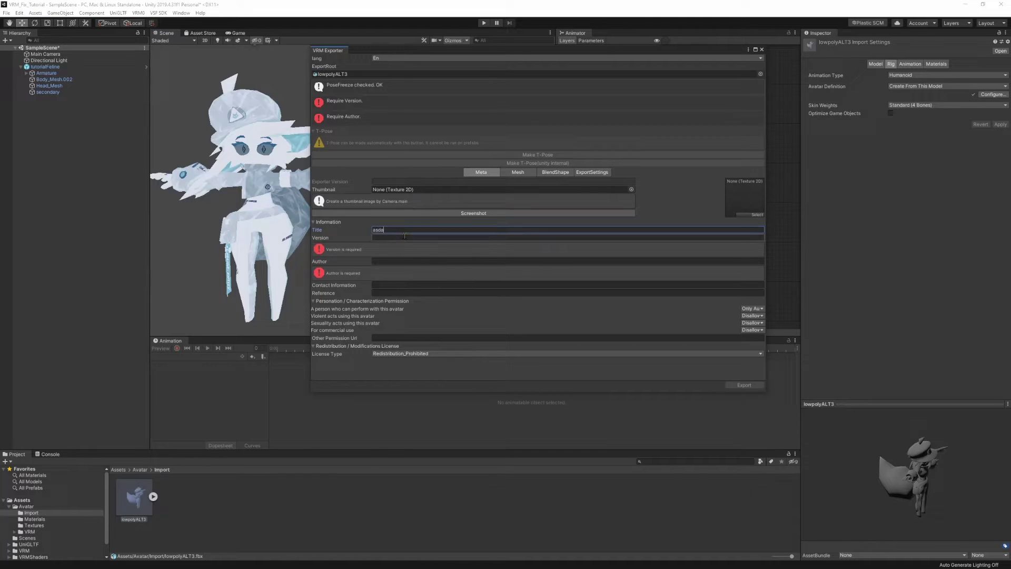
text(sd)
click(408, 231)
text(asd)
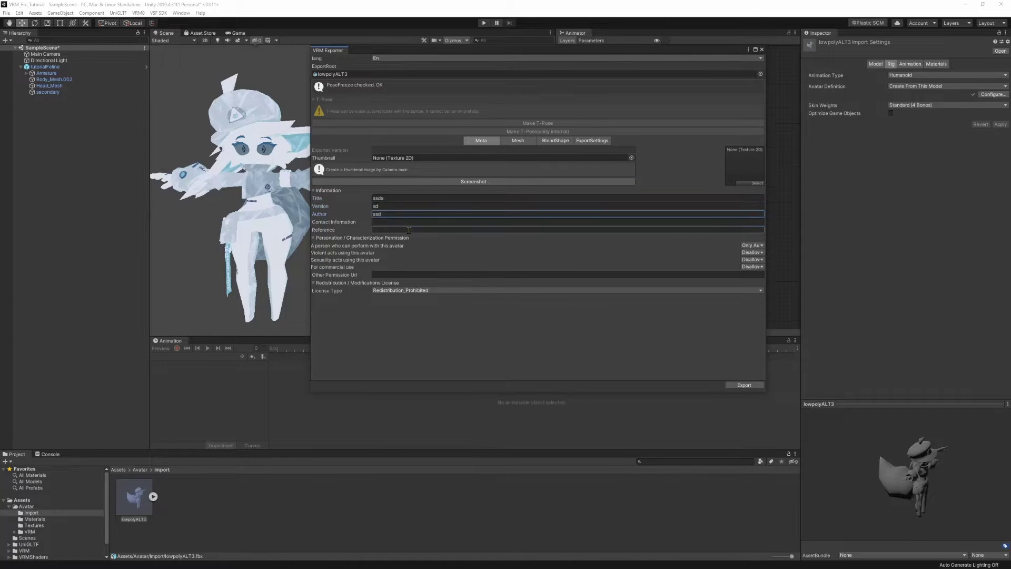
Export the model as lowpolyALT3.vrm into a new folder named Vrm_Fix inside Assets/Avatar.
click(744, 384)
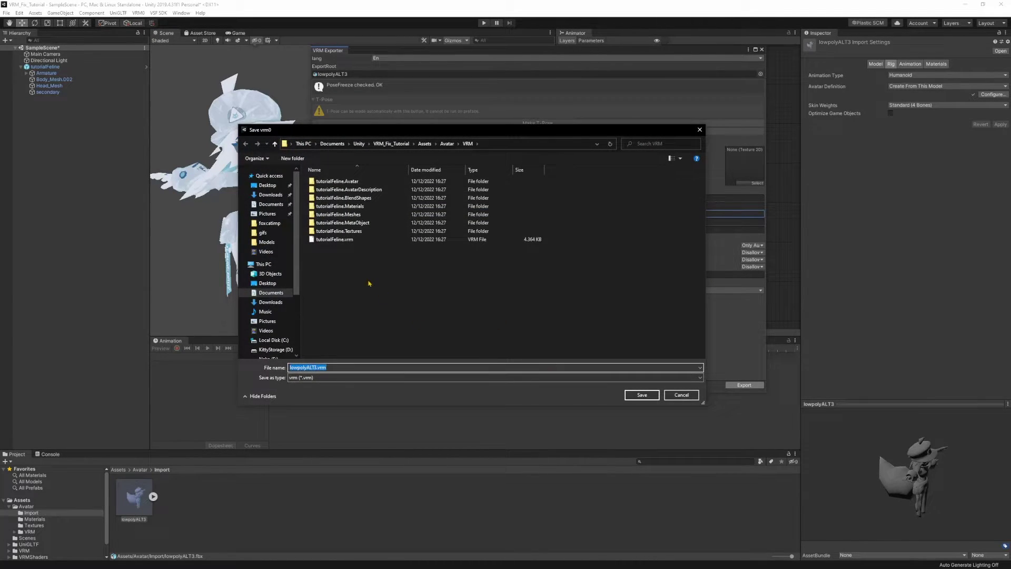
click(448, 143)
right_click(348, 242)
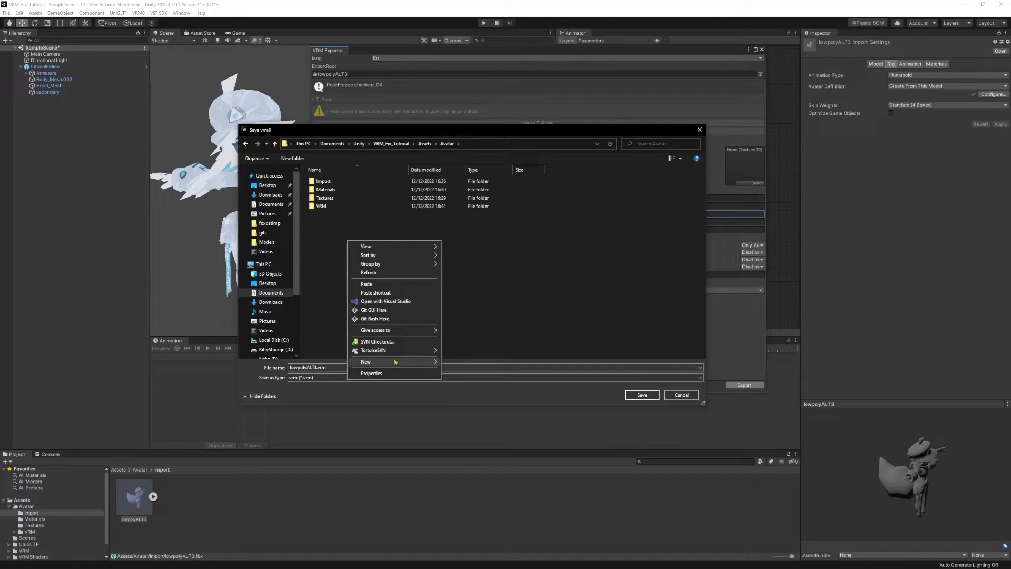
mouse_move(369, 361)
click(447, 362)
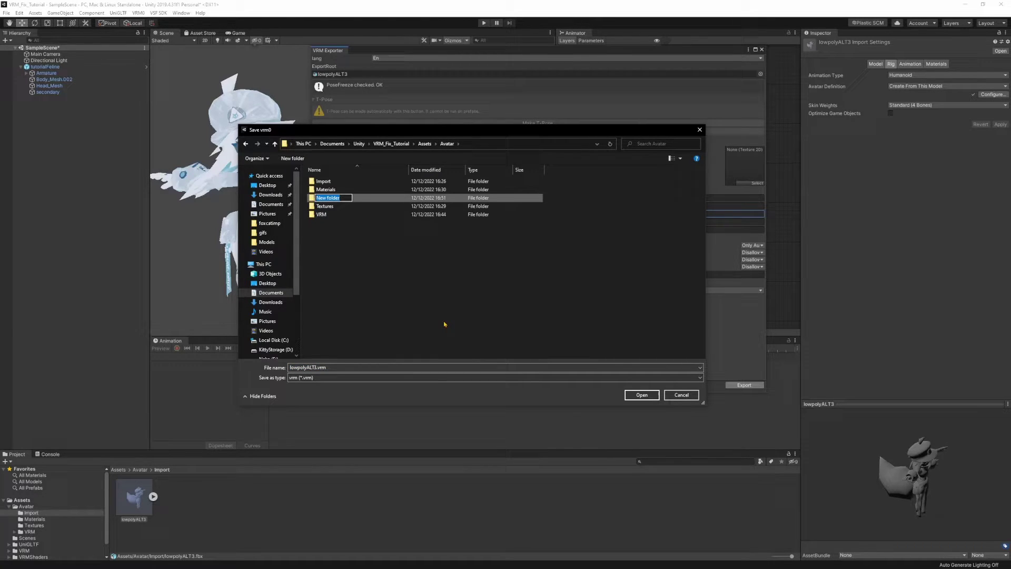
text(Vrm_Fix)
key(Return)
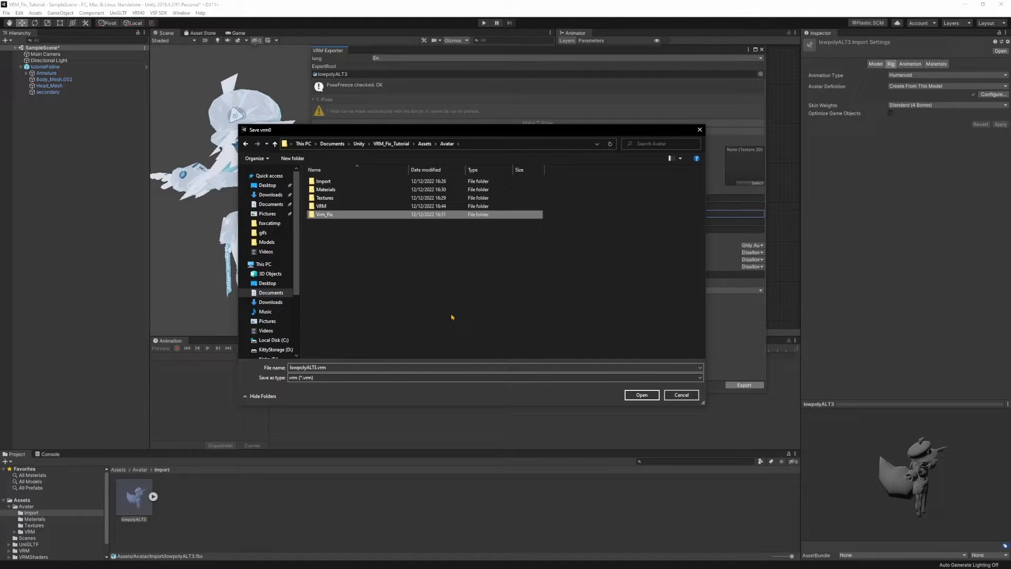
double_click(338, 215)
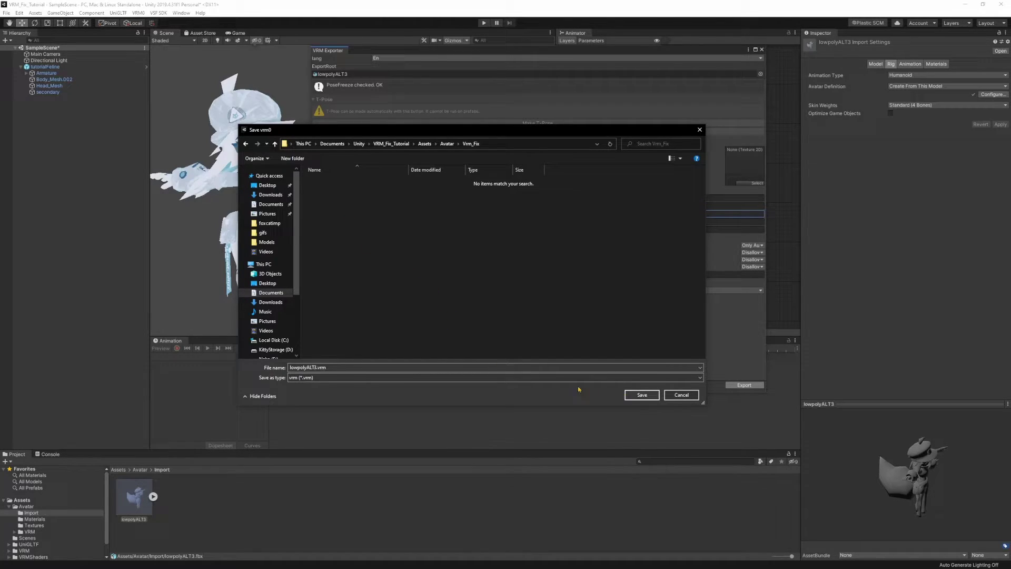
click(642, 394)
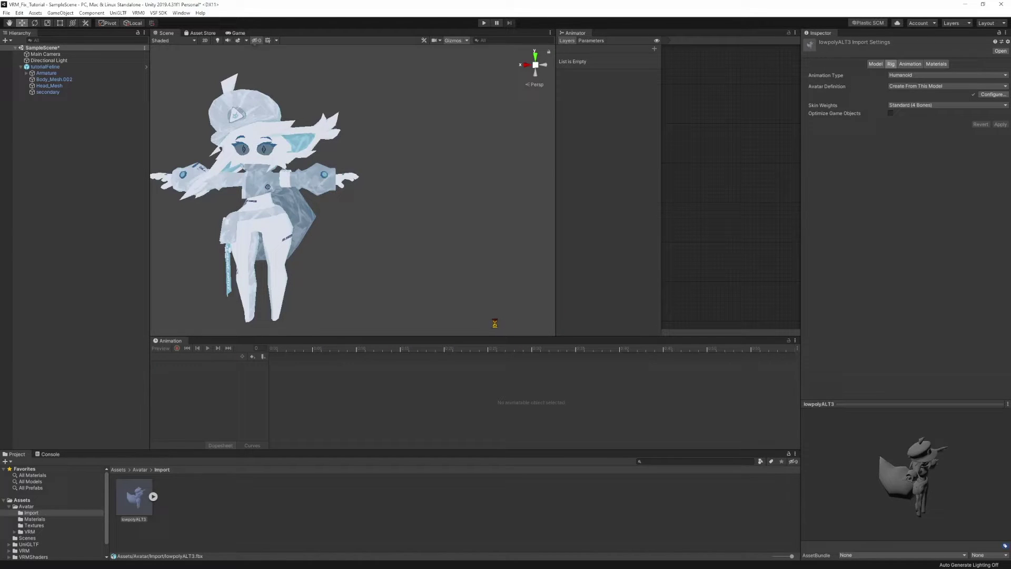
Compare the contents of the Vrm_Fix and VRM folders inside Assets/Avatar.
click(140, 470)
double_click(305, 497)
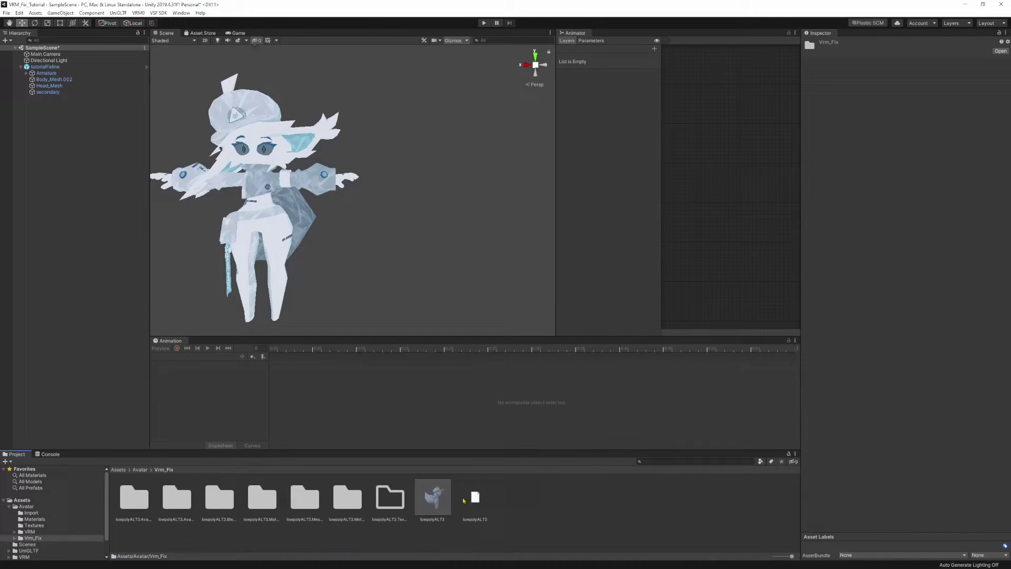
click(140, 470)
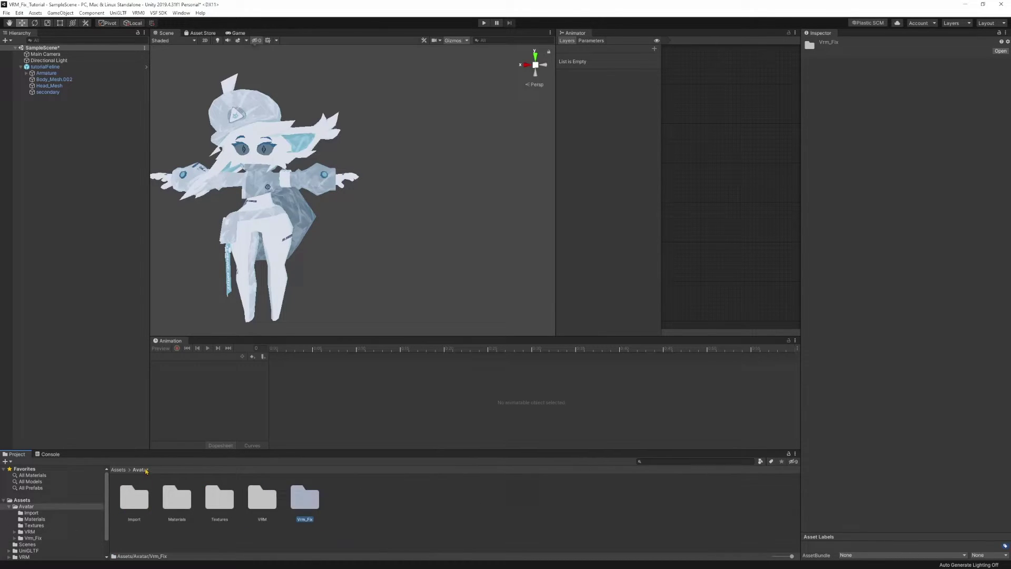
double_click(263, 498)
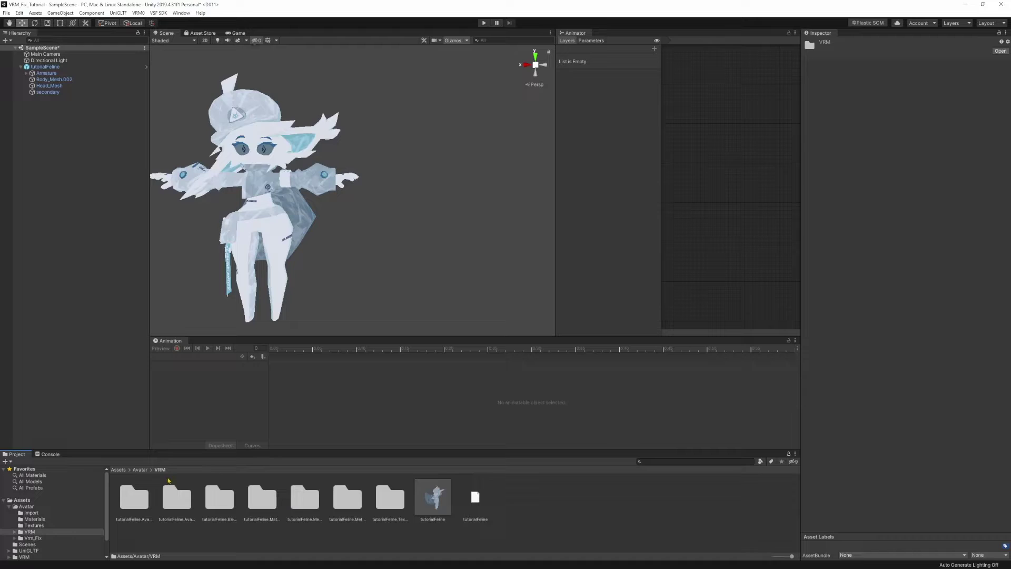
click(141, 470)
Select the tutorialFeline avatar's Body_Mesh.002 object, frame it in the scene and lock the Inspector on it.
middle_drag(358, 209, 405, 221)
scroll(392, 195, up, 5)
right_drag(379, 153, 336, 160)
key(w)
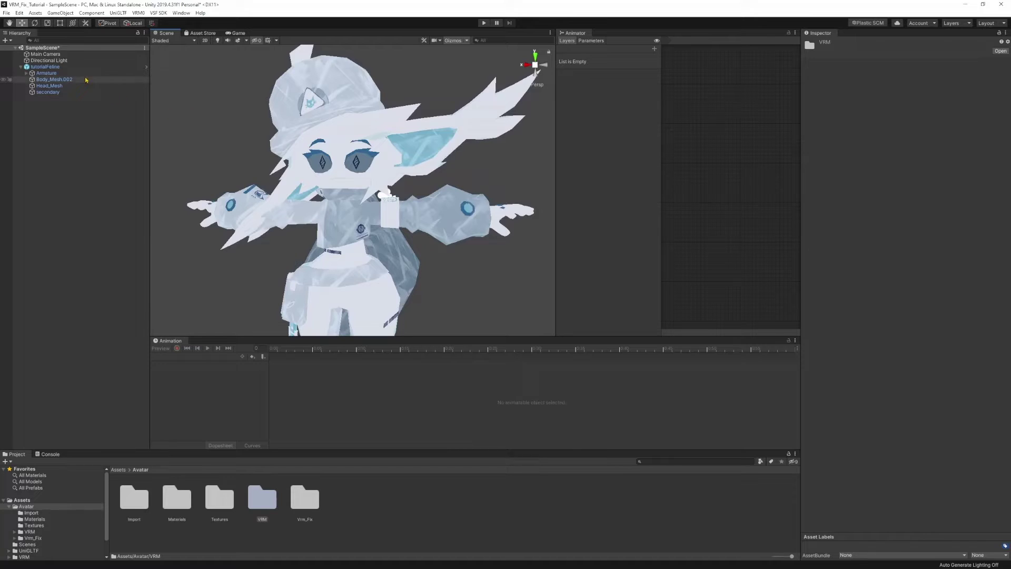
middle_drag(379, 189, 393, 205)
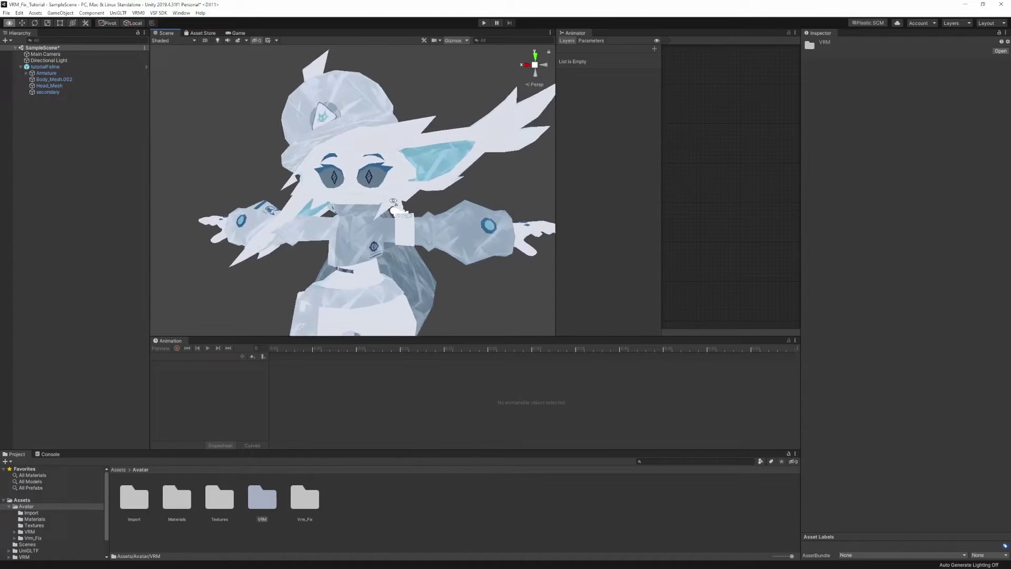
scroll(393, 205, up, 5)
click(52, 79)
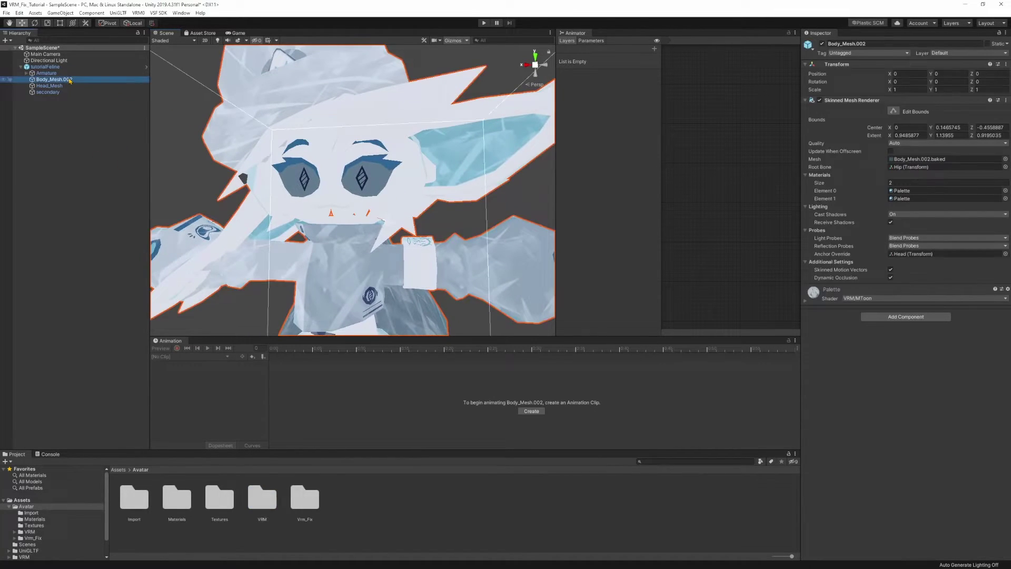
key(f)
alt+drag(395, 227, 413, 233)
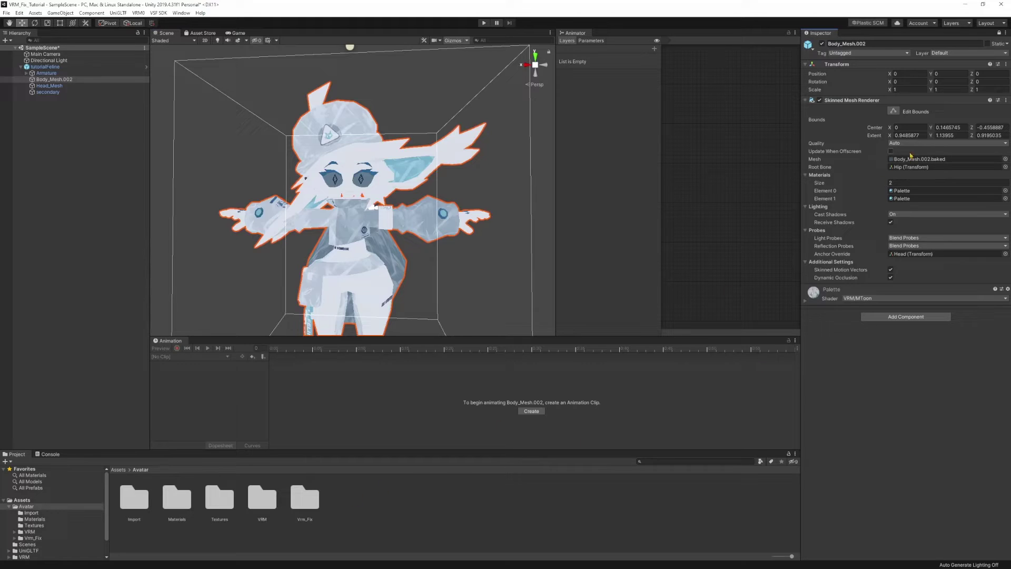
Open the lowpolyALT3.Meshes folder inside Assets/Avatar/Vrm_Fix.
double_click(312, 503)
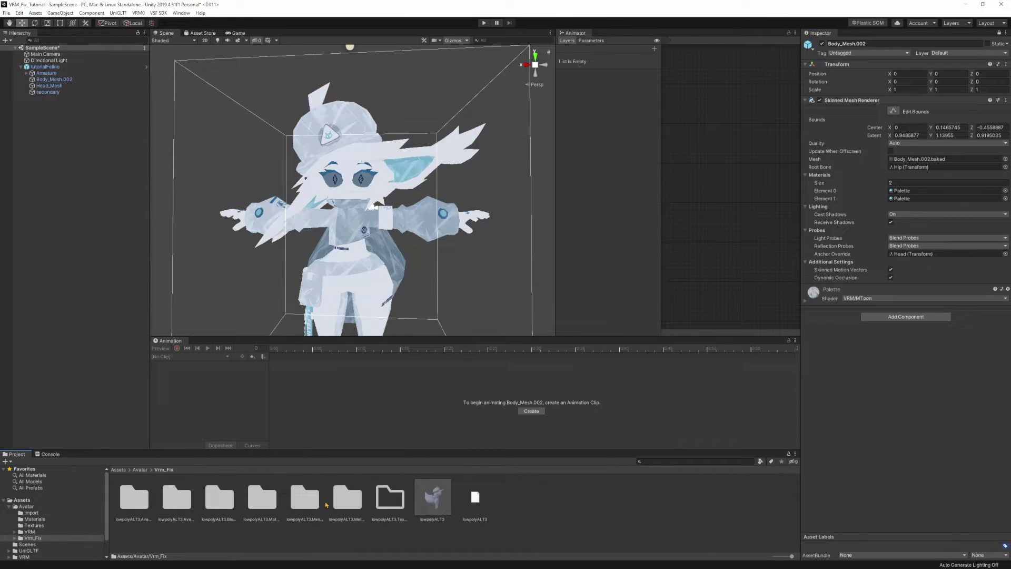
click(214, 504)
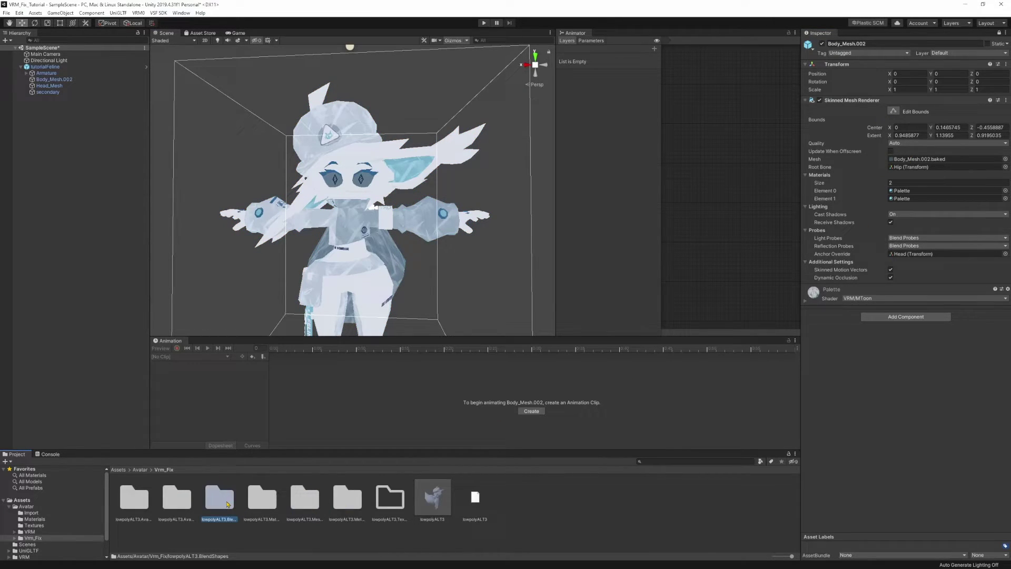
click(258, 504)
click(300, 503)
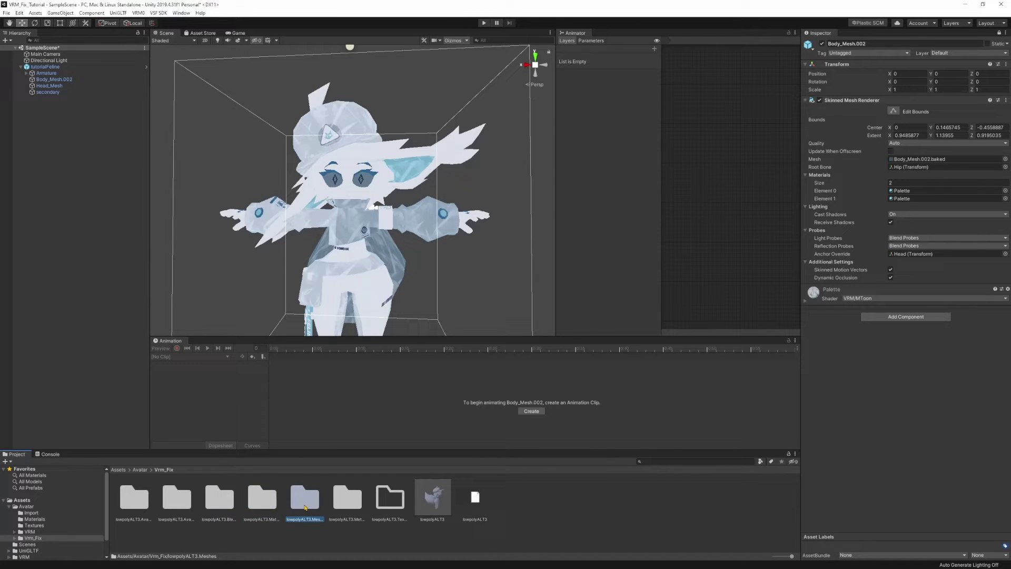
double_click(300, 502)
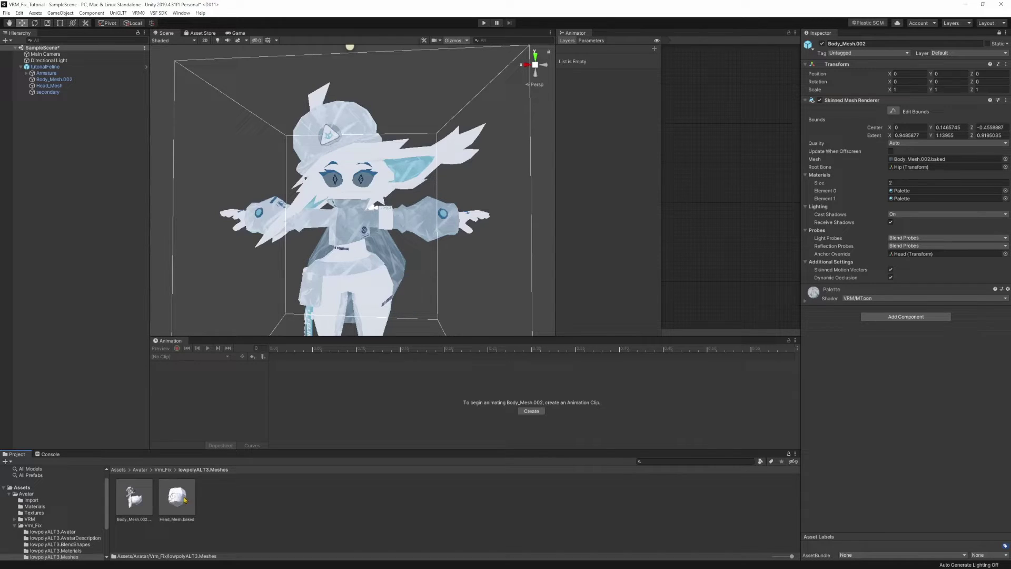
Assign Body_Mesh.002.baked from lowpolyALT3.Meshes as the Skinned Mesh Renderer's mesh and check the avatar in the scene.
click(140, 499)
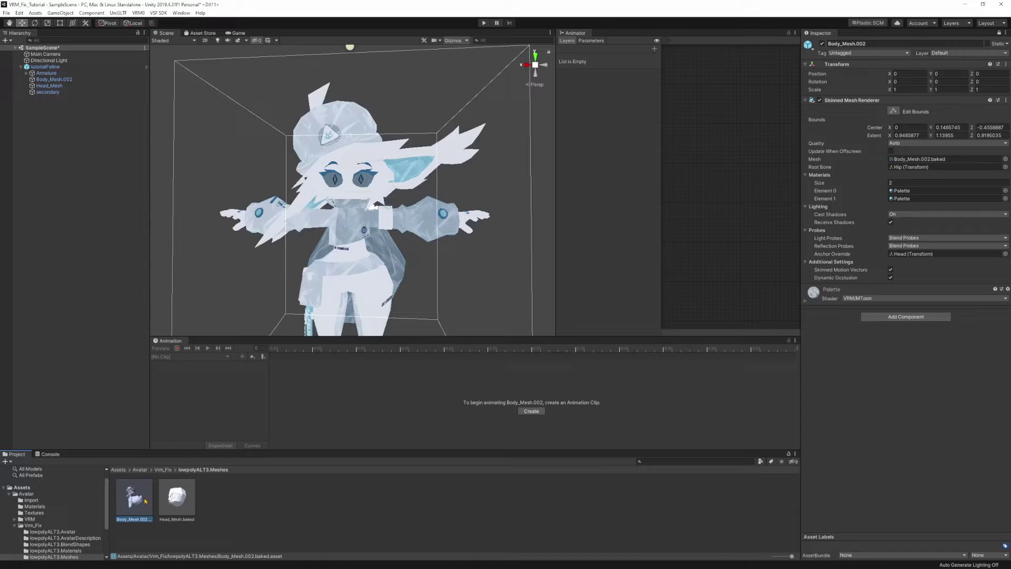
drag(139, 502, 938, 160)
key(w)
right_drag(359, 181, 405, 223)
key(w)
key(s)
key(w)
key(s)
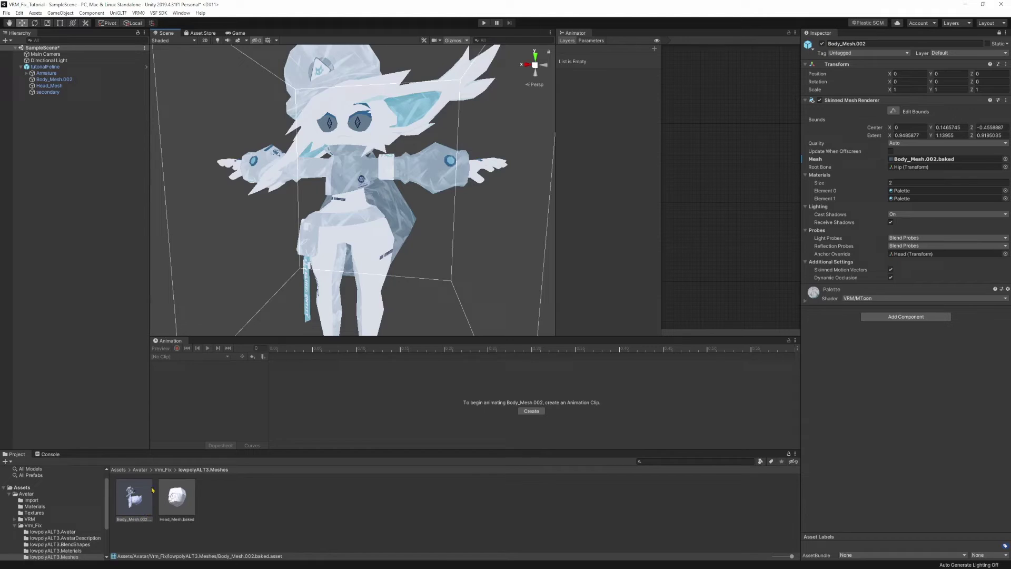
In File Explorer, copy Body_Mesh.002.baked.asset from lowpolyALT3.Meshes into VRM/tutorialFeline.Meshes, replacing the existing file, and close the window.
right_click(132, 501)
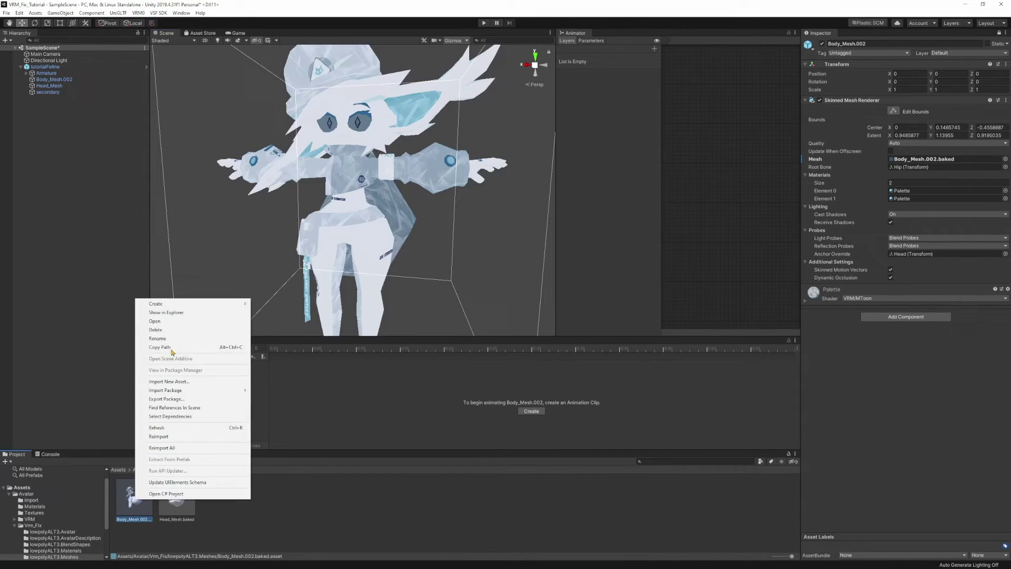
click(190, 314)
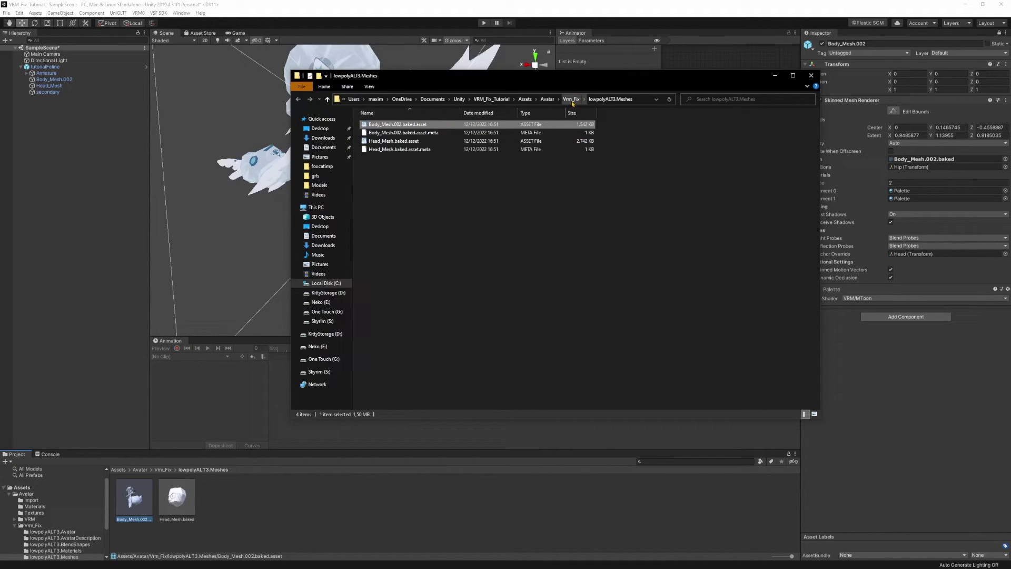
click(548, 99)
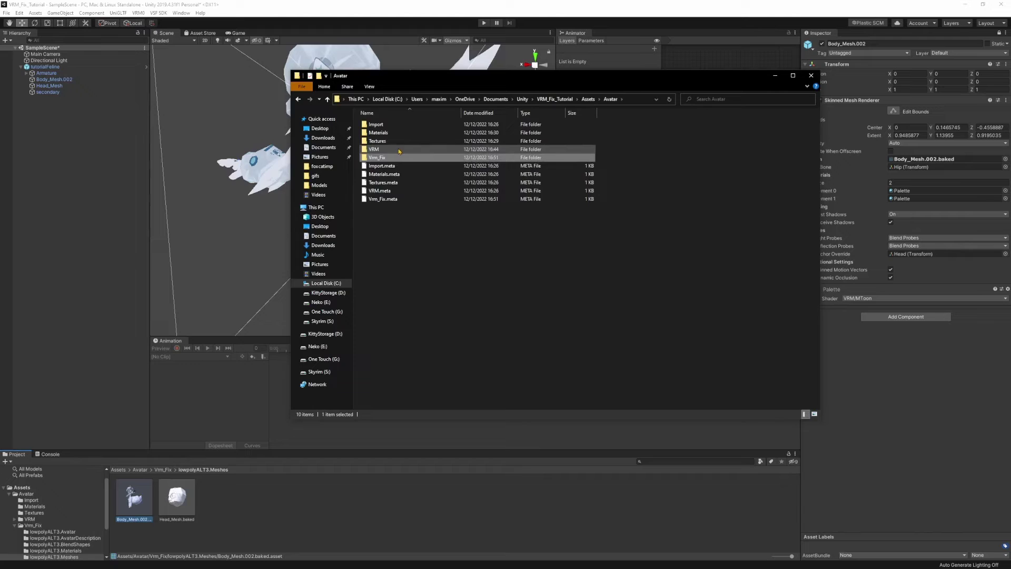
double_click(399, 149)
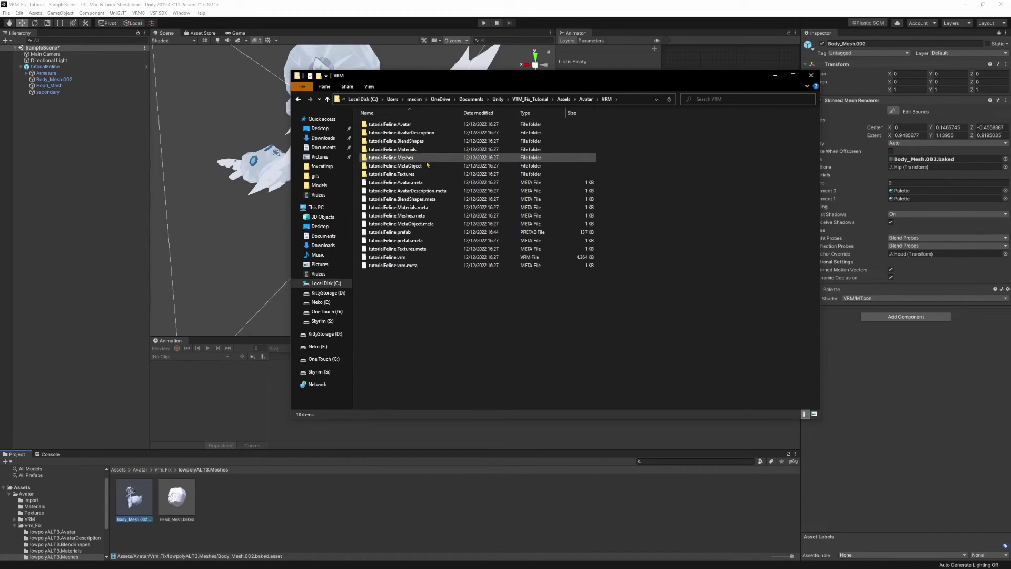
double_click(417, 157)
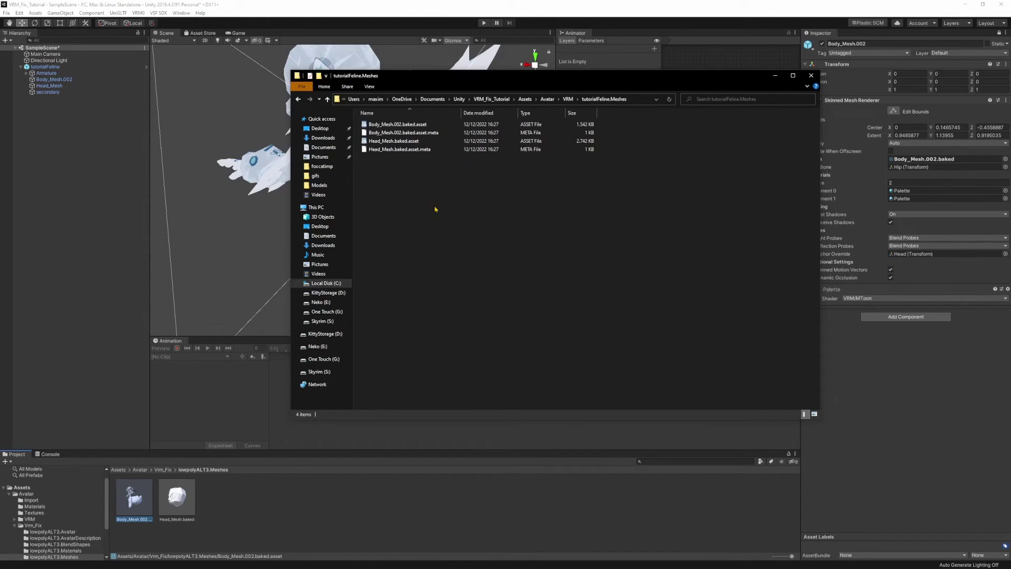
key(ctrl+v)
click(480, 233)
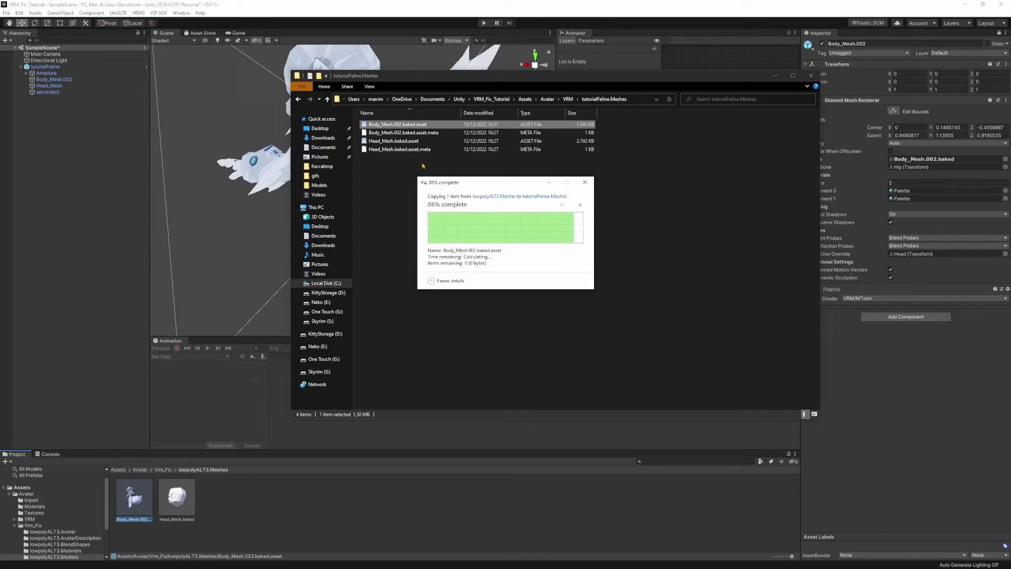
click(812, 76)
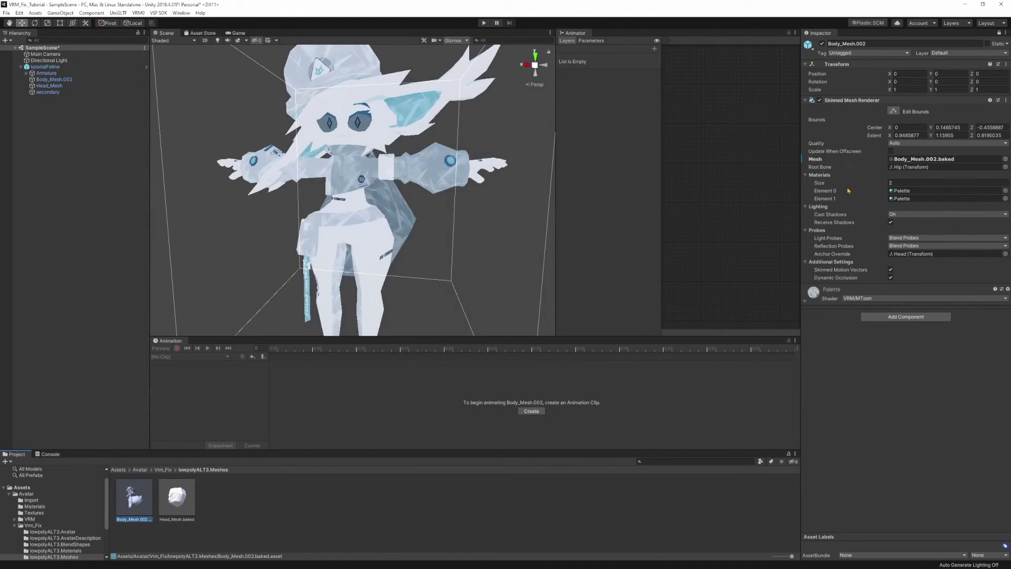
Assign Body_Mesh.002.baked from Assets/Avatar/VRM/tutorialFeline.Meshes as the mesh of Body_Mesh.002's Skinned Mesh Renderer.
click(165, 470)
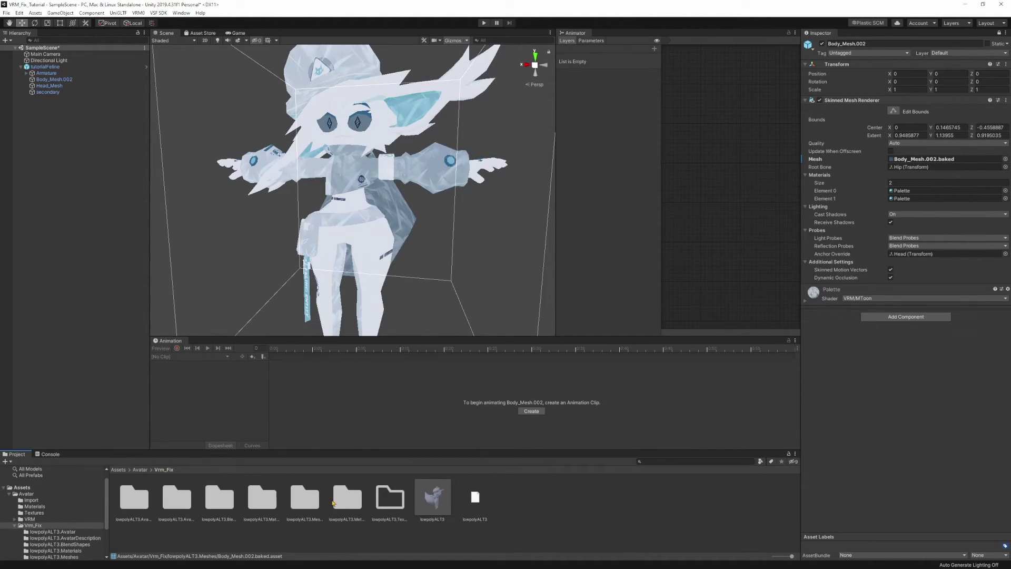
click(139, 469)
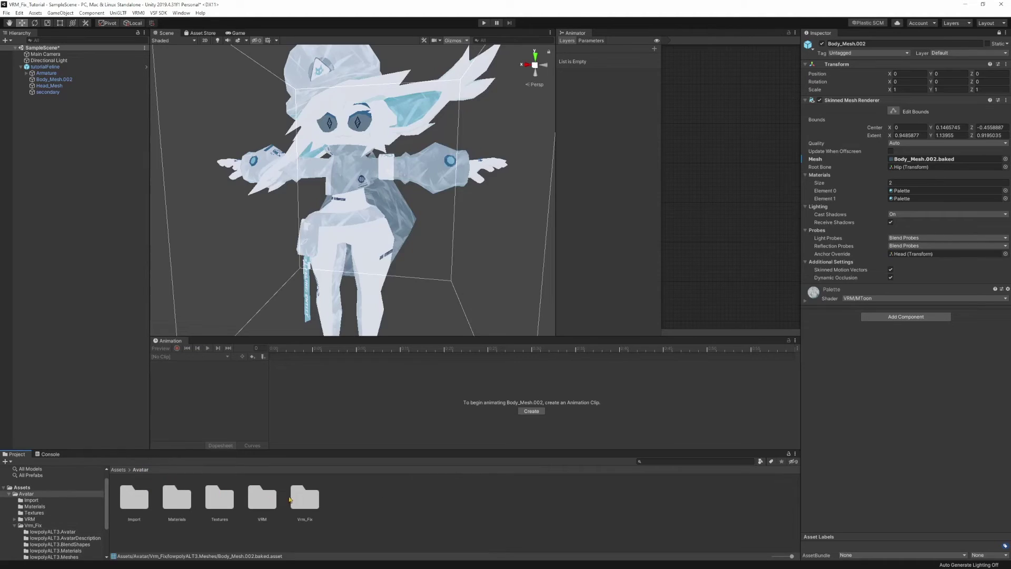
double_click(260, 498)
click(266, 507)
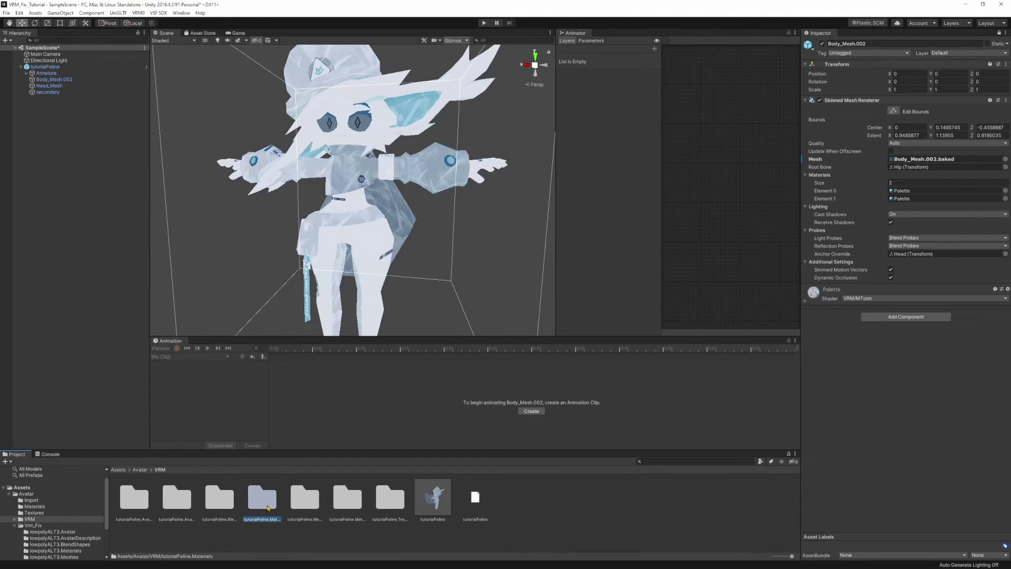
double_click(316, 503)
click(908, 160)
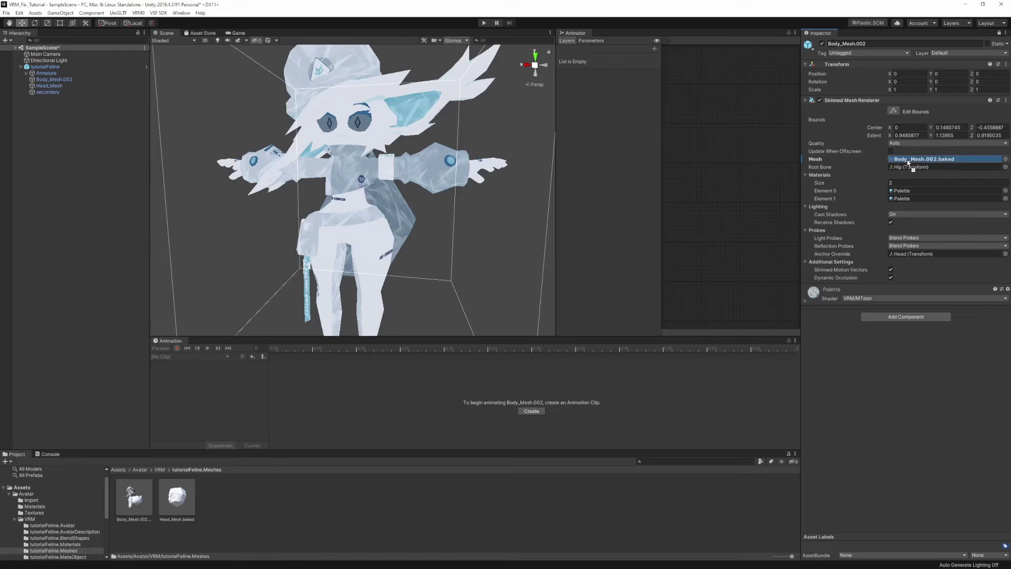
drag(908, 163, 909, 162)
Examine the avatar's hair, face and body up close and from several angles to check the replaced mesh.
key(s)
right_drag(454, 197, 437, 218)
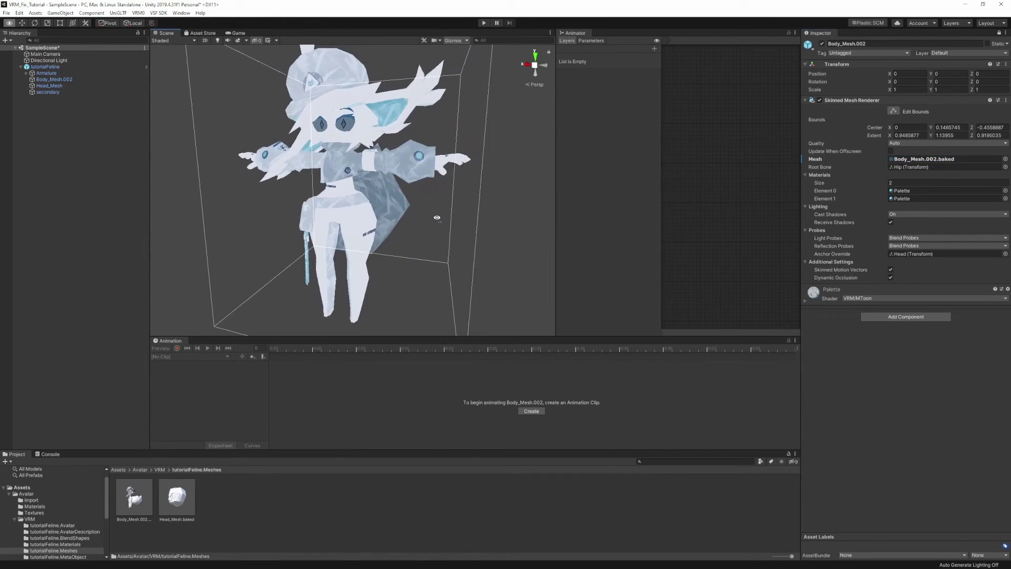
alt+drag(437, 217, 440, 221)
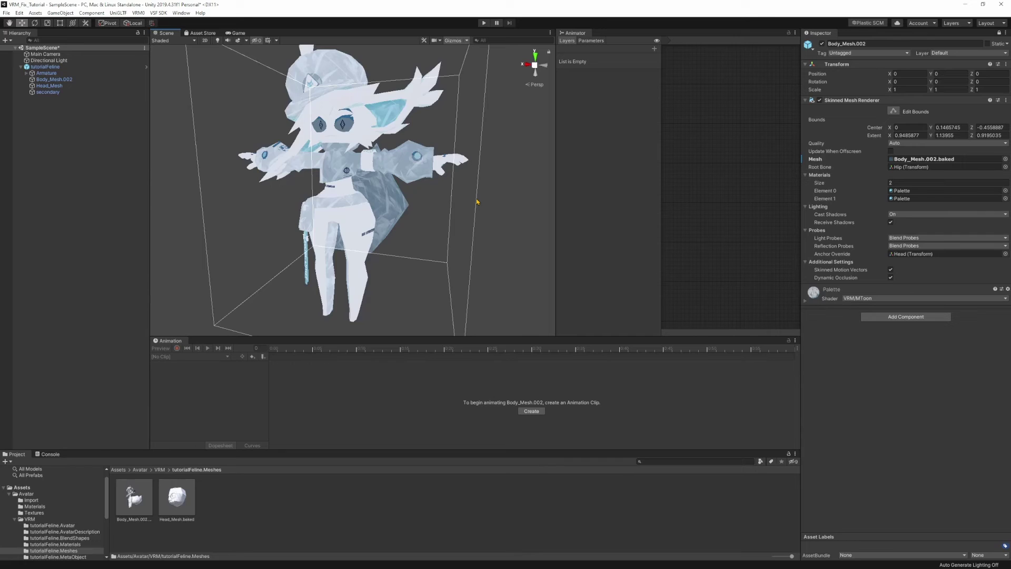
key(w)
right_drag(412, 181, 458, 162)
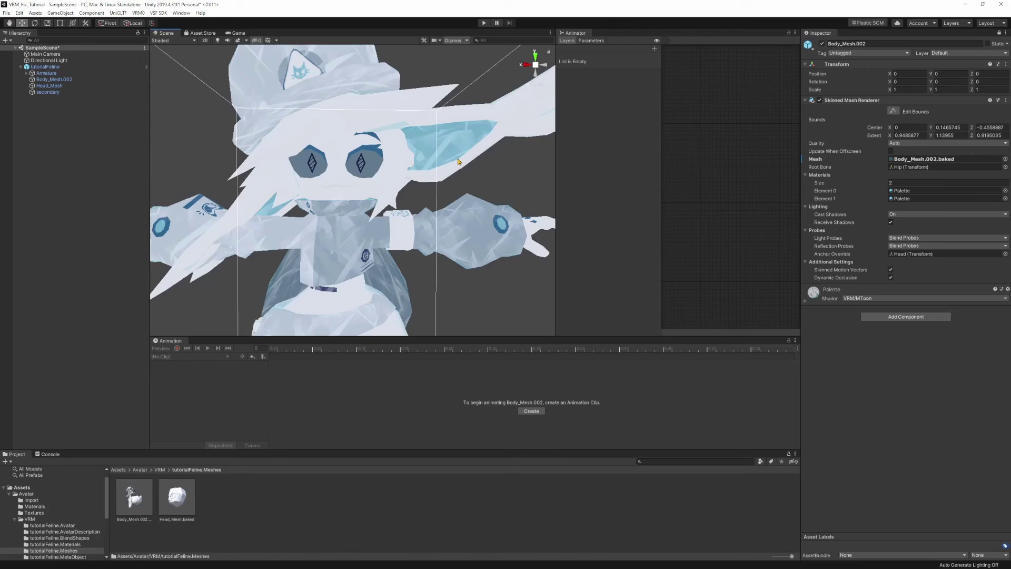
key(s)
right_drag(462, 167, 427, 203)
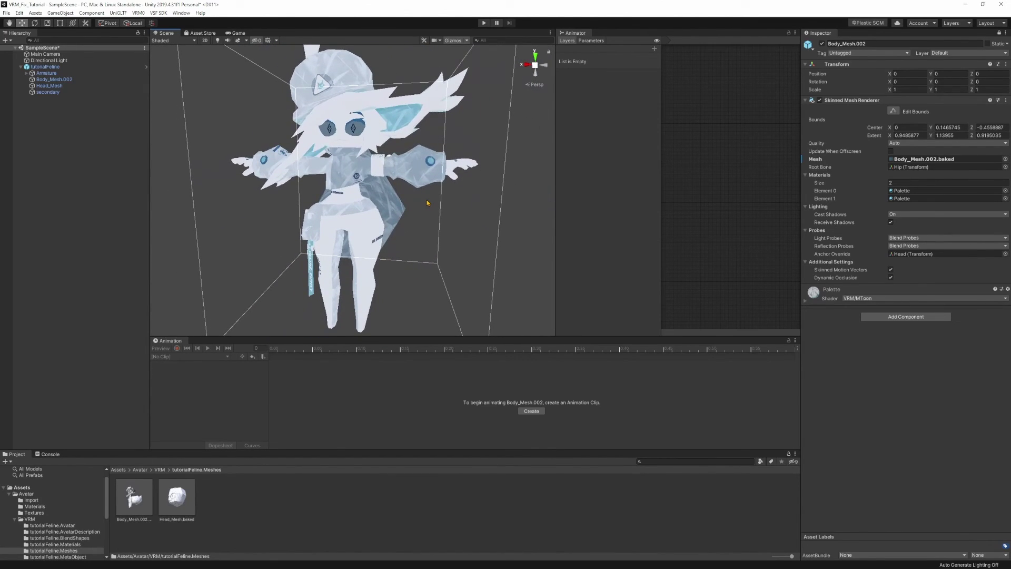